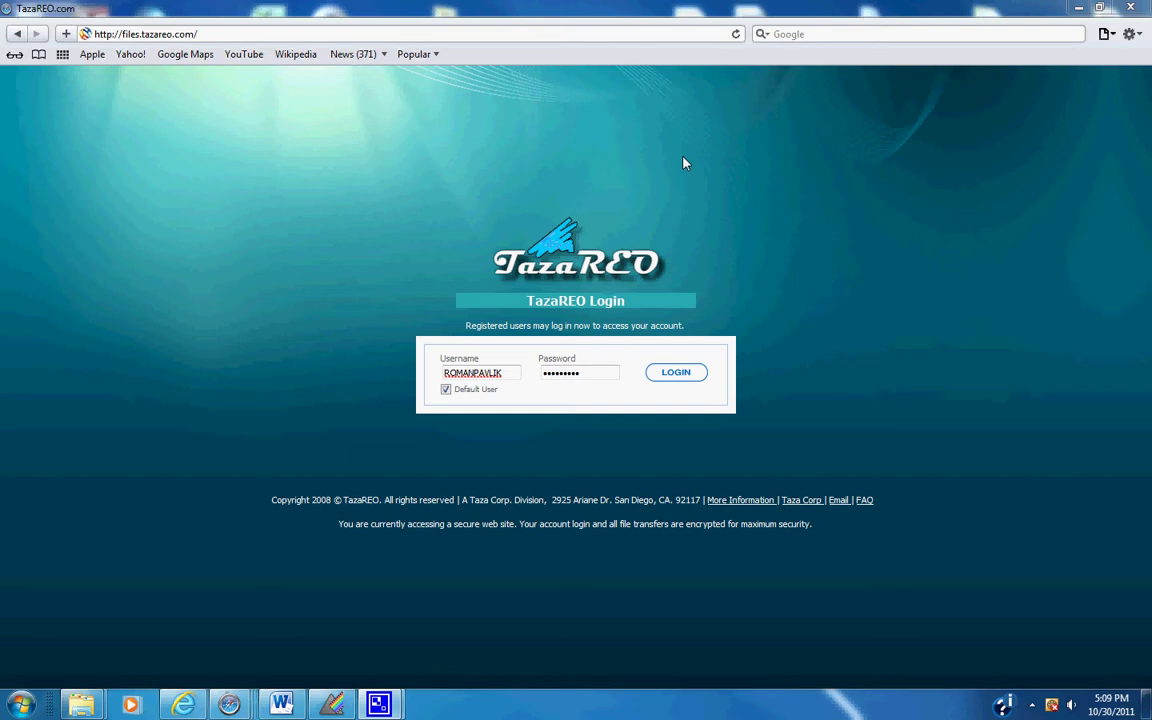
Step: Log in to the TazaREO account to reach the Upload Files/Folders page for \TAZA\1052
{"action": "left_click", "coordinate": [672, 383]}
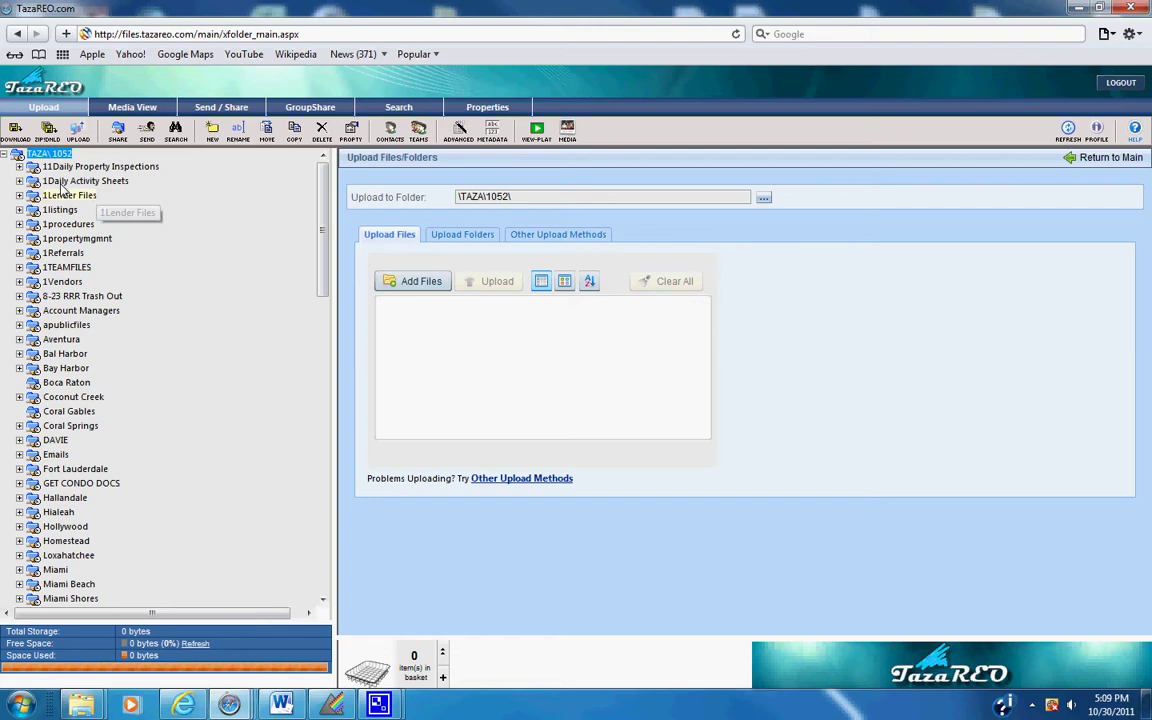
Step: Expand 11Daily Property Inspections and its 2011 folder to list 10October, 11November and 12December
{"action": "left_click", "coordinate": [19, 166]}
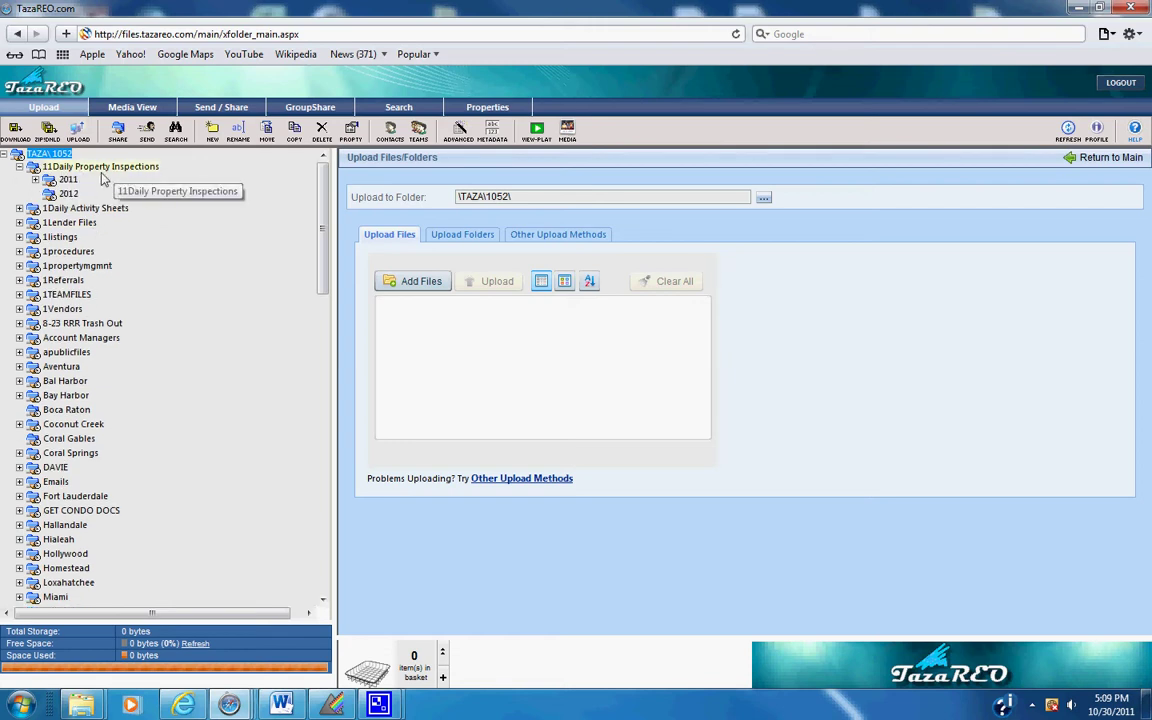
{"action": "left_click", "coordinate": [36, 180]}
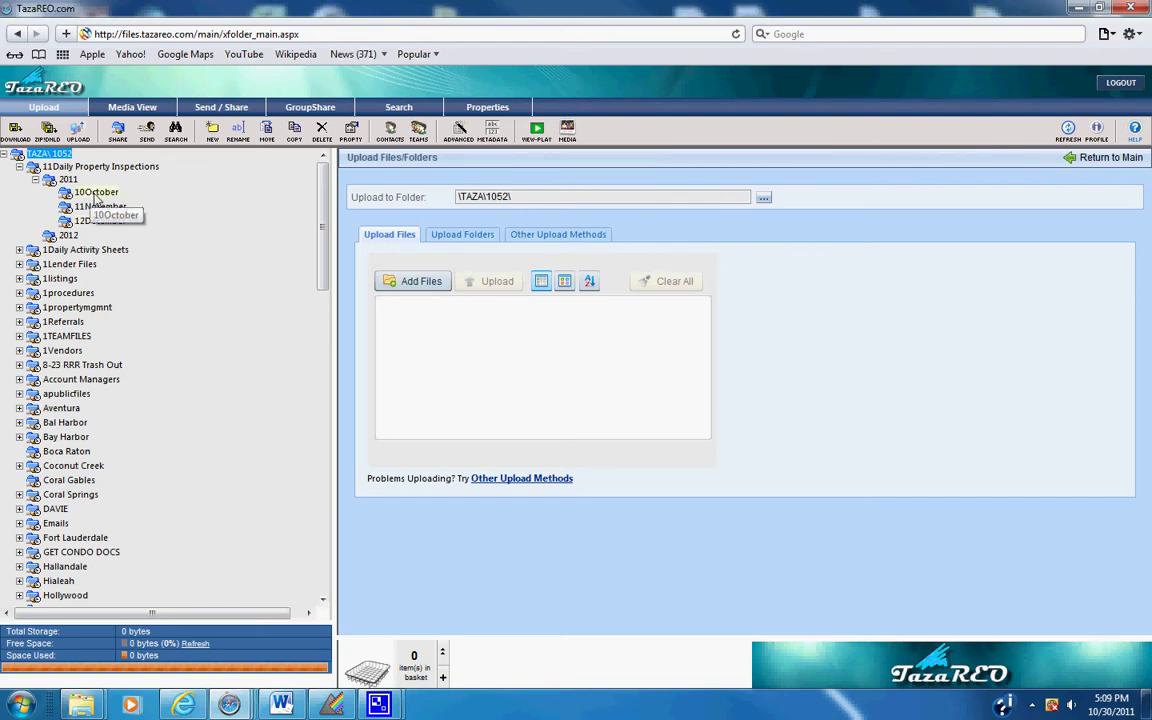
Step: Create a subfolder under 10October named 102911 plus the inspector's name as the upload target
{"action": "right_click", "coordinate": [96, 196]}
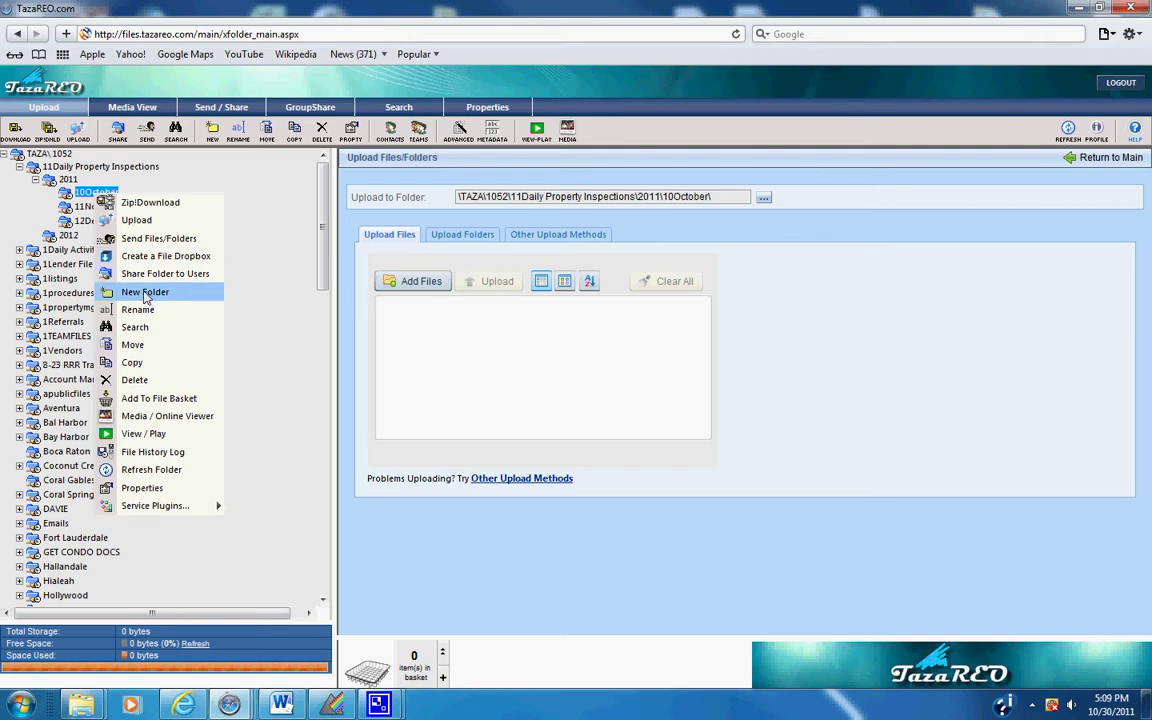
{"action": "left_click", "coordinate": [146, 293]}
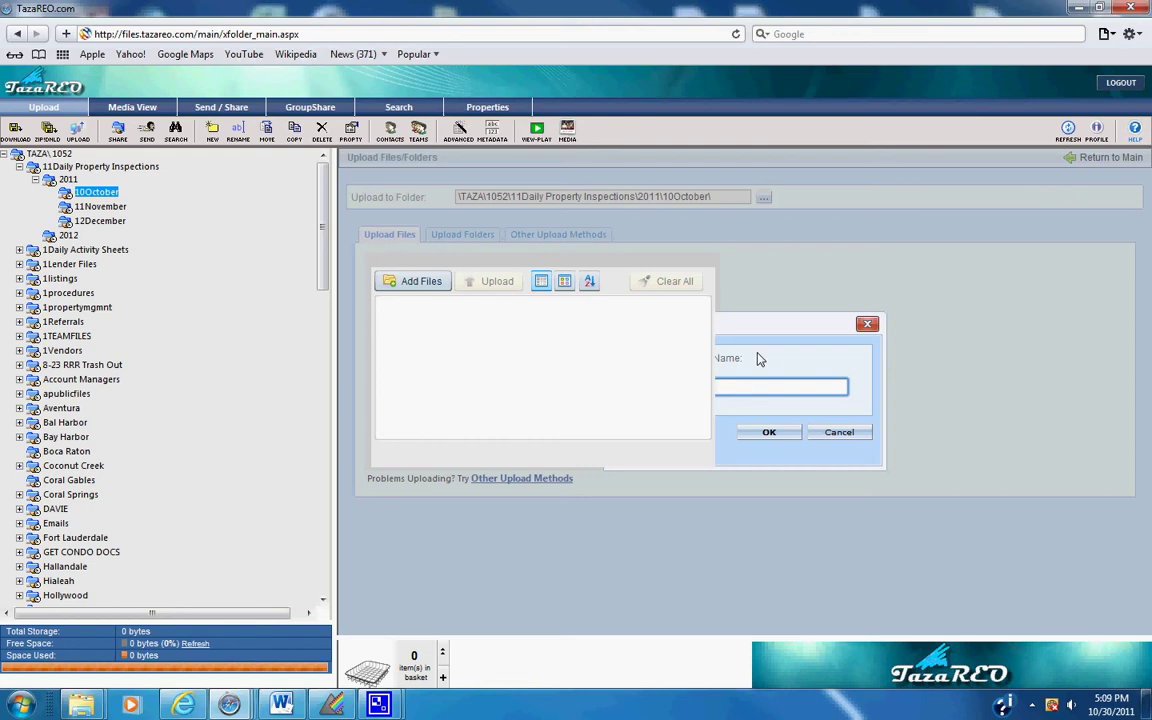
{"action": "left_click", "coordinate": [764, 434]}
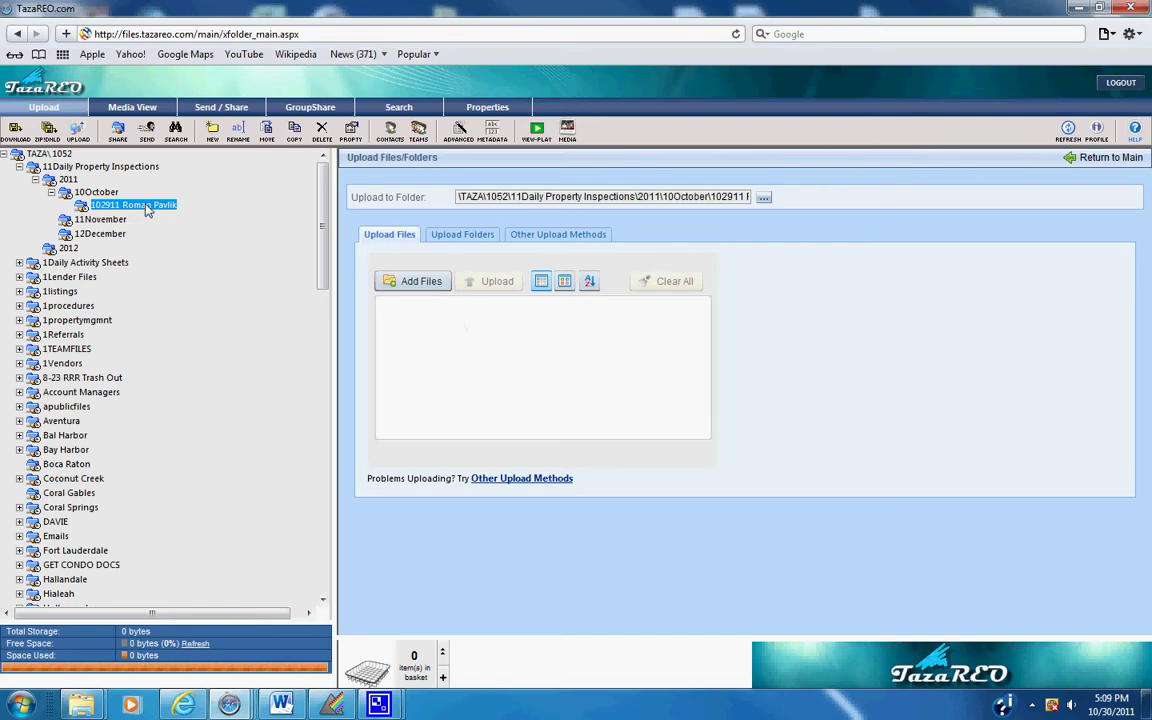
Step: Queue photos DSC_3234 through DSC_3254 (21 files, 1.59 Mb) from Desktop\MEDIA for upload
{"action": "left_click", "coordinate": [412, 281]}
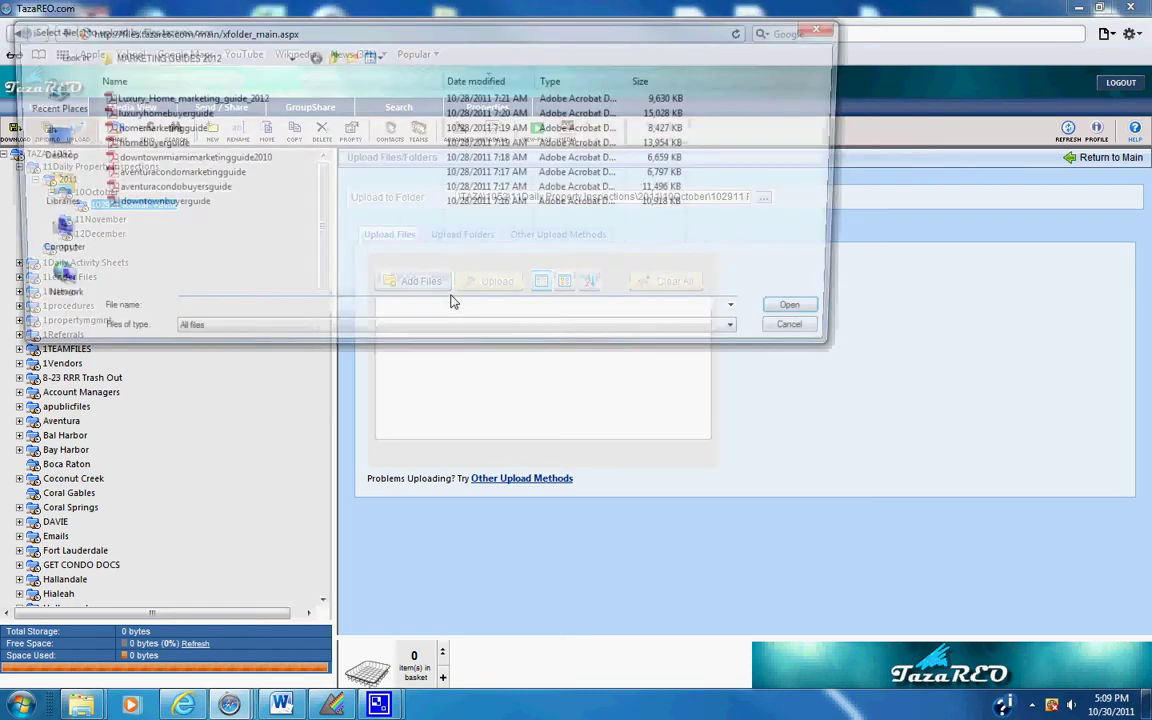
{"action": "left_click", "coordinate": [331, 56]}
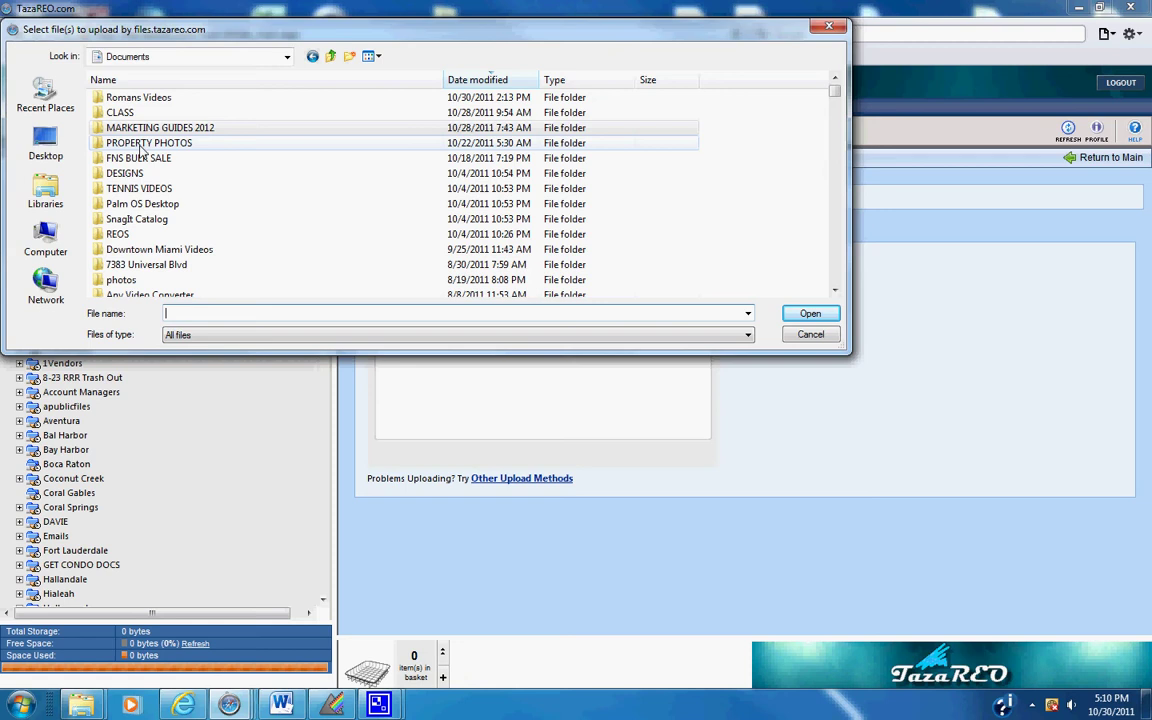
{"action": "left_click", "coordinate": [45, 140]}
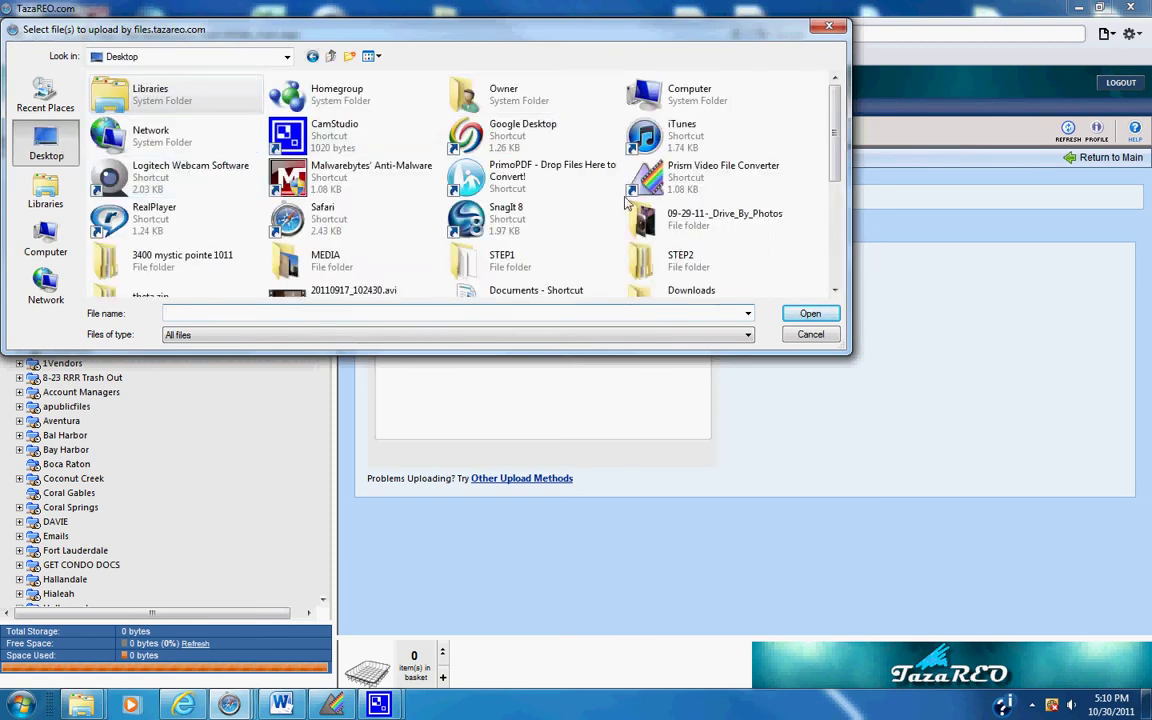
{"action": "double_click", "coordinate": [320, 262]}
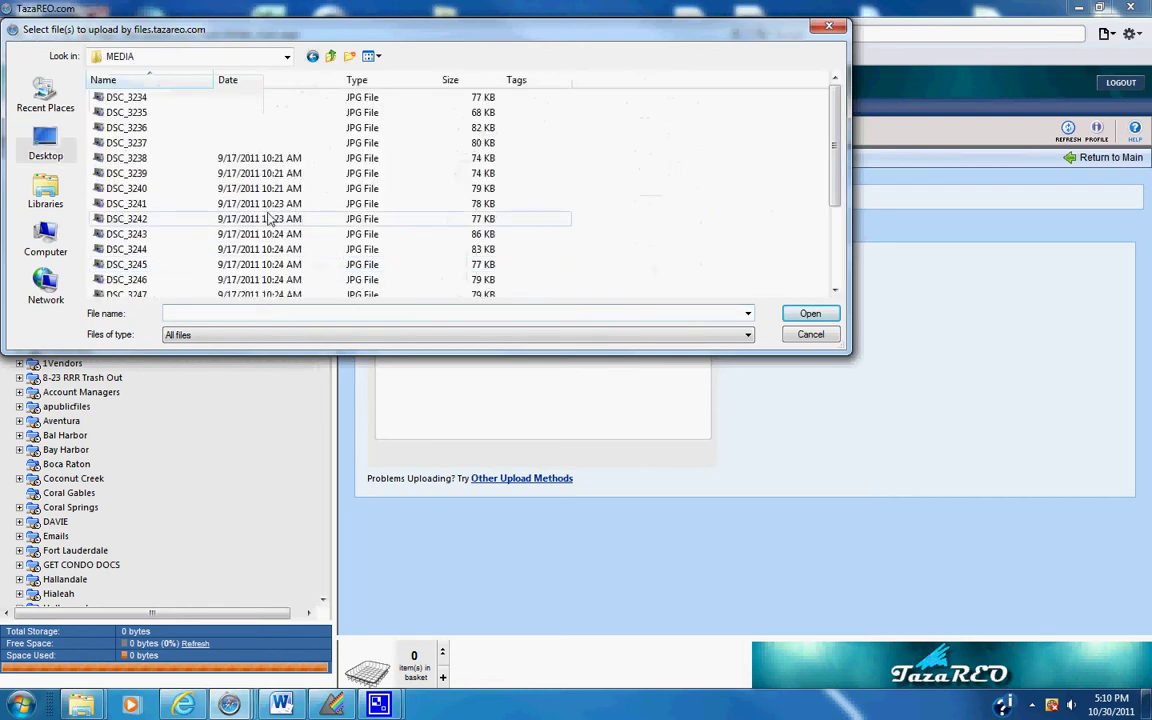
{"action": "mouse_move", "coordinate": [836, 140]}
{"action": "left_mouse_down"}
{"action": "mouse_move", "coordinate": [840, 216]}
{"action": "mouse_move", "coordinate": [848, 130]}
{"action": "left_mouse_up"}
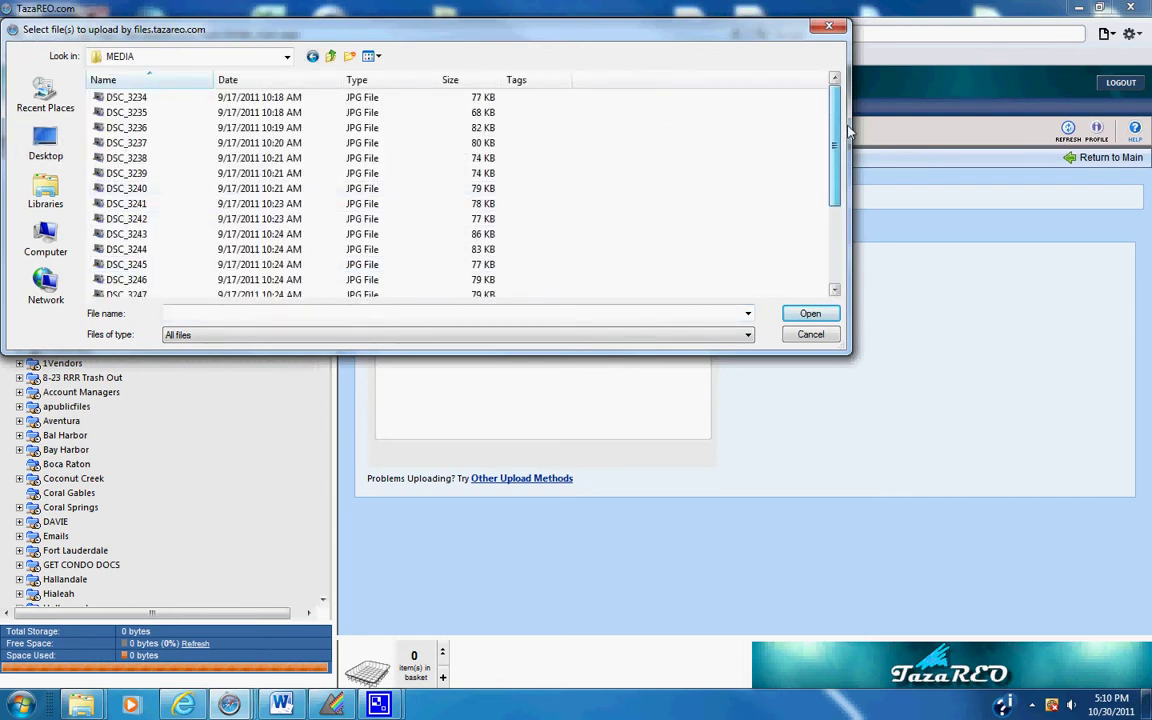
{"action": "left_click", "coordinate": [125, 97]}
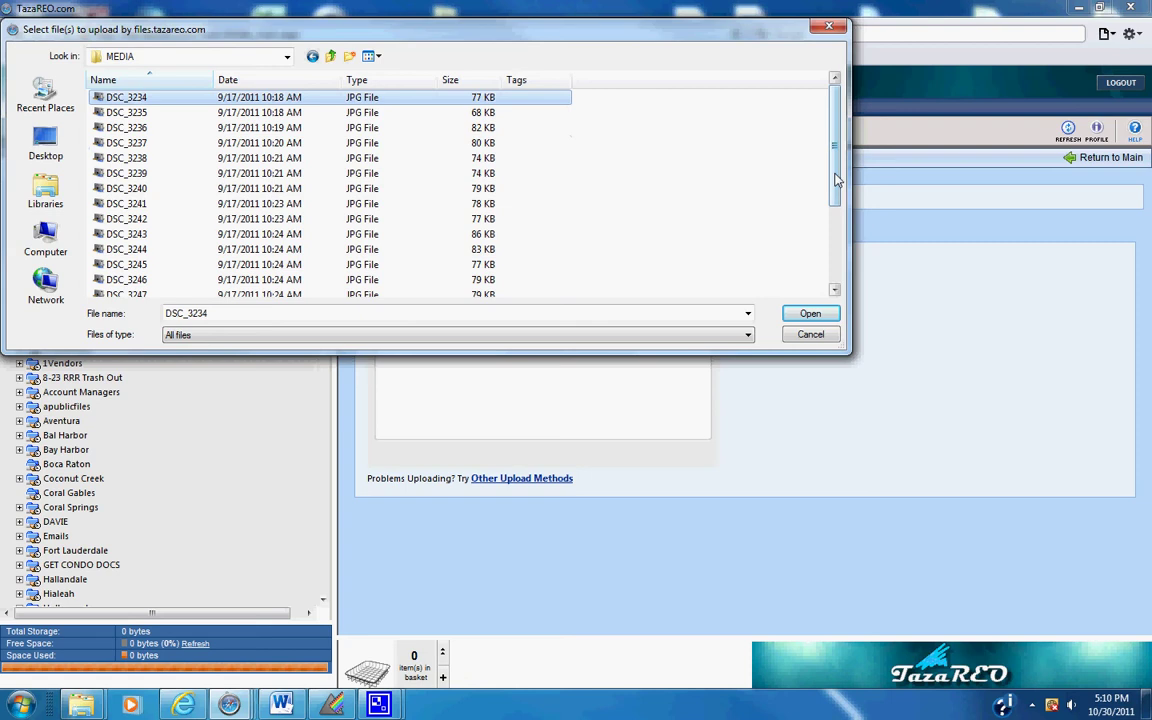
{"action": "left_click_drag", "start_coordinate": [838, 180], "coordinate": [838, 265]}
{"action": "left_click", "coordinate": [420, 282], "text": "shift"}
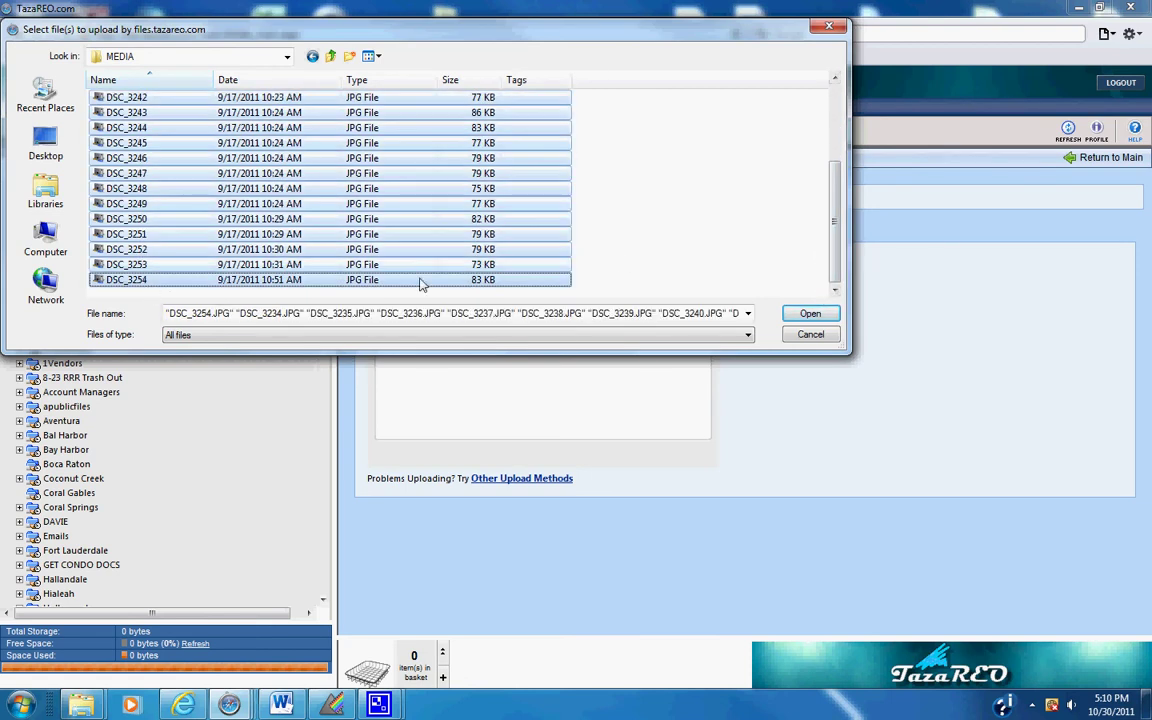
{"action": "left_click", "coordinate": [810, 314]}
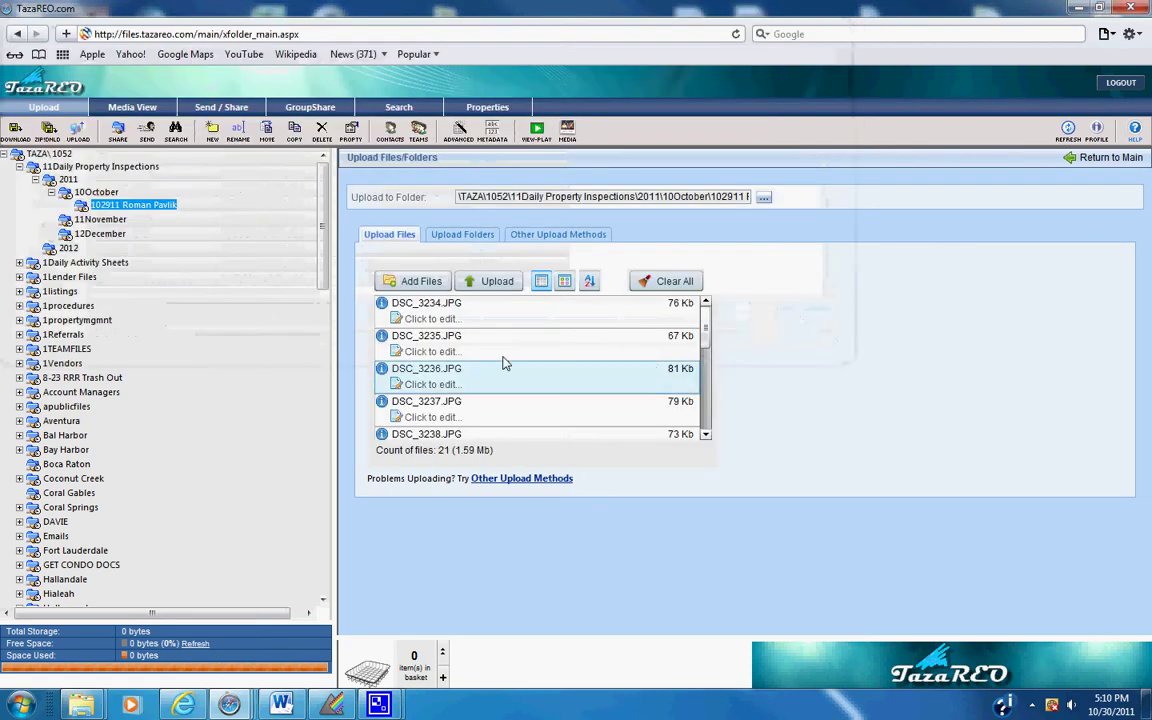
Step: Upload the 21 queued DSC photos into the new inspection subfolder until Upload complete
{"action": "left_click", "coordinate": [489, 285]}
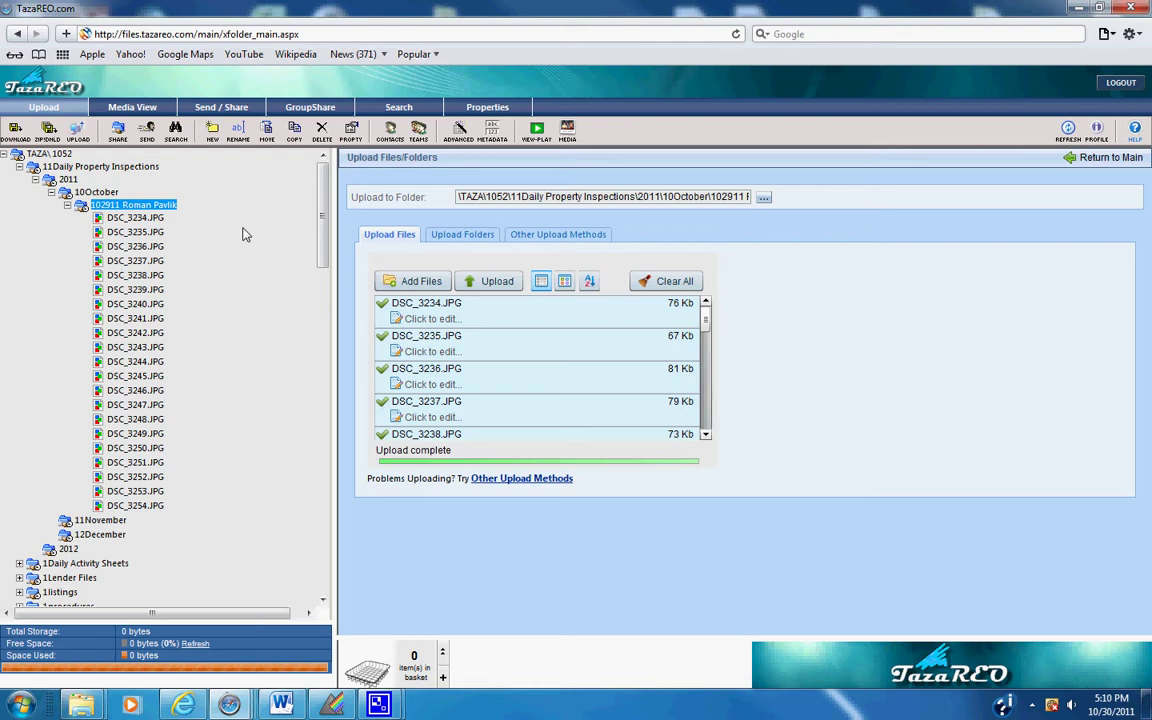
{"action": "left_click", "coordinate": [410, 282]}
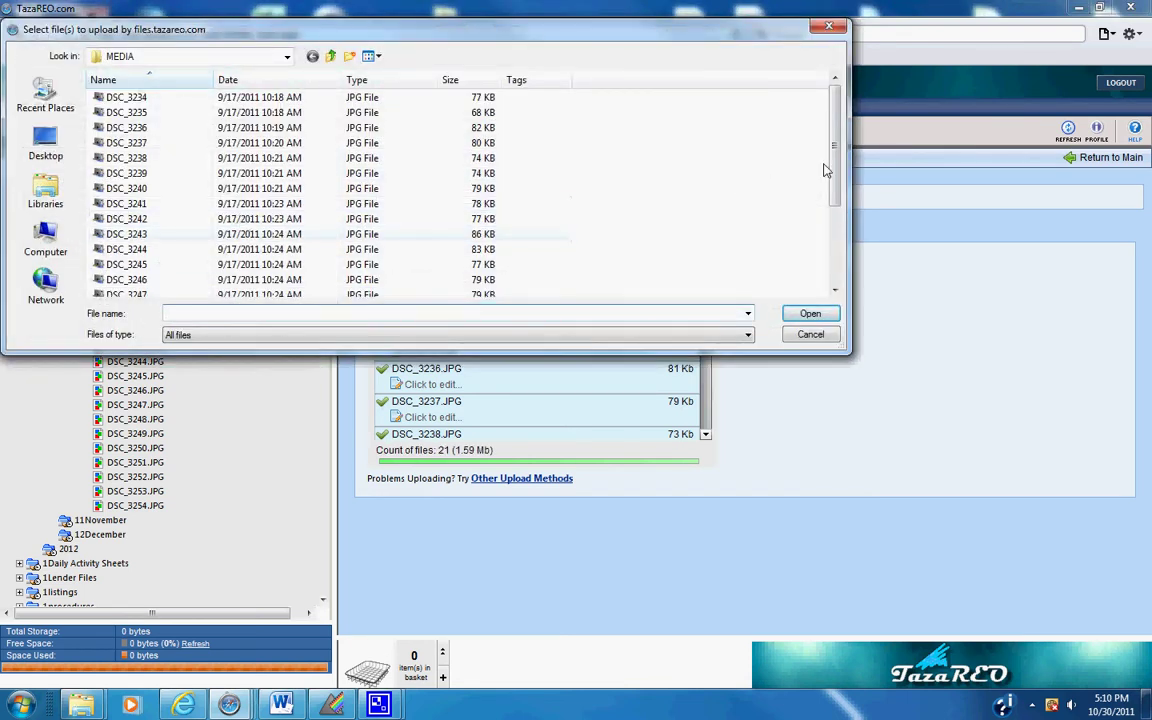
{"action": "mouse_move", "coordinate": [834, 172]}
{"action": "left_mouse_down"}
{"action": "mouse_move", "coordinate": [840, 215]}
{"action": "mouse_move", "coordinate": [840, 140]}
{"action": "left_mouse_up"}
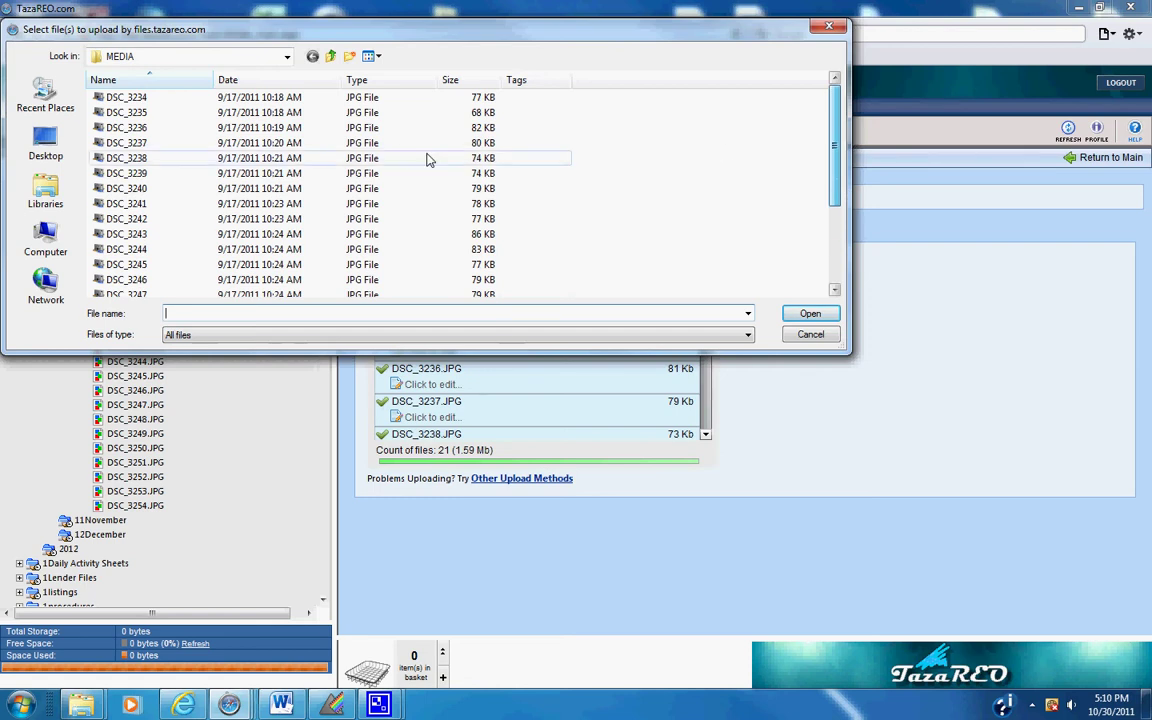
{"action": "left_click", "coordinate": [330, 56]}
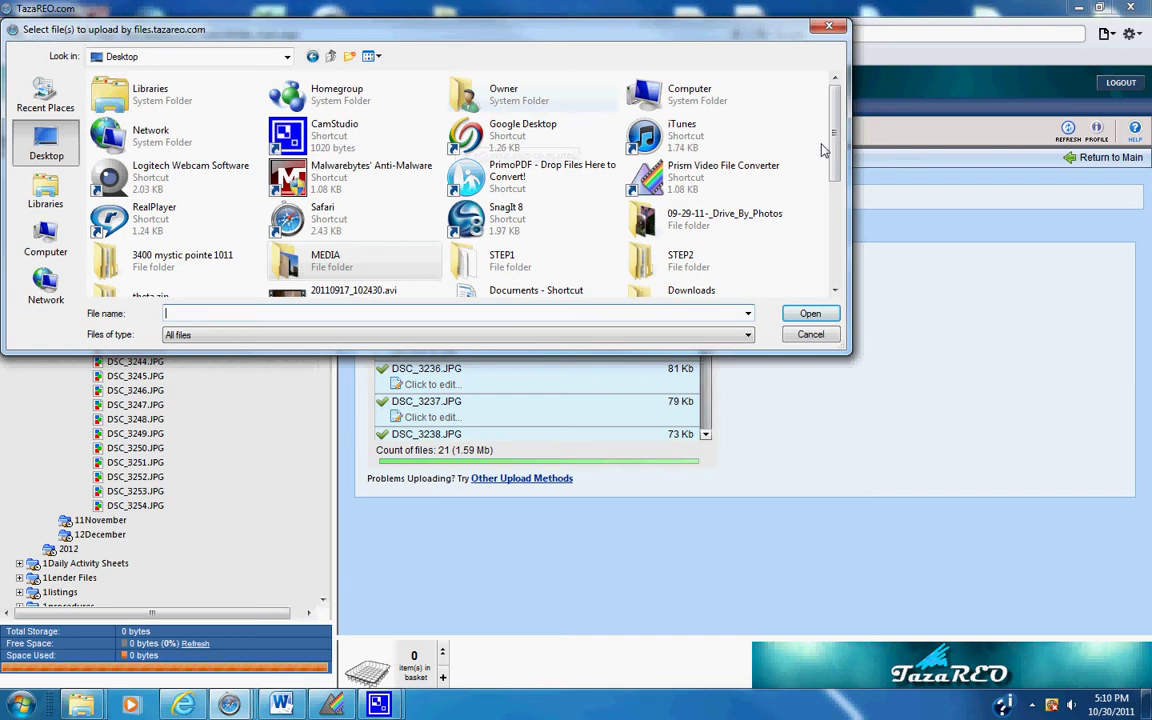
{"action": "scroll", "coordinate": [645, 185], "scroll_direction": "down", "scroll_amount": 2}
{"action": "double_click", "coordinate": [655, 178]}
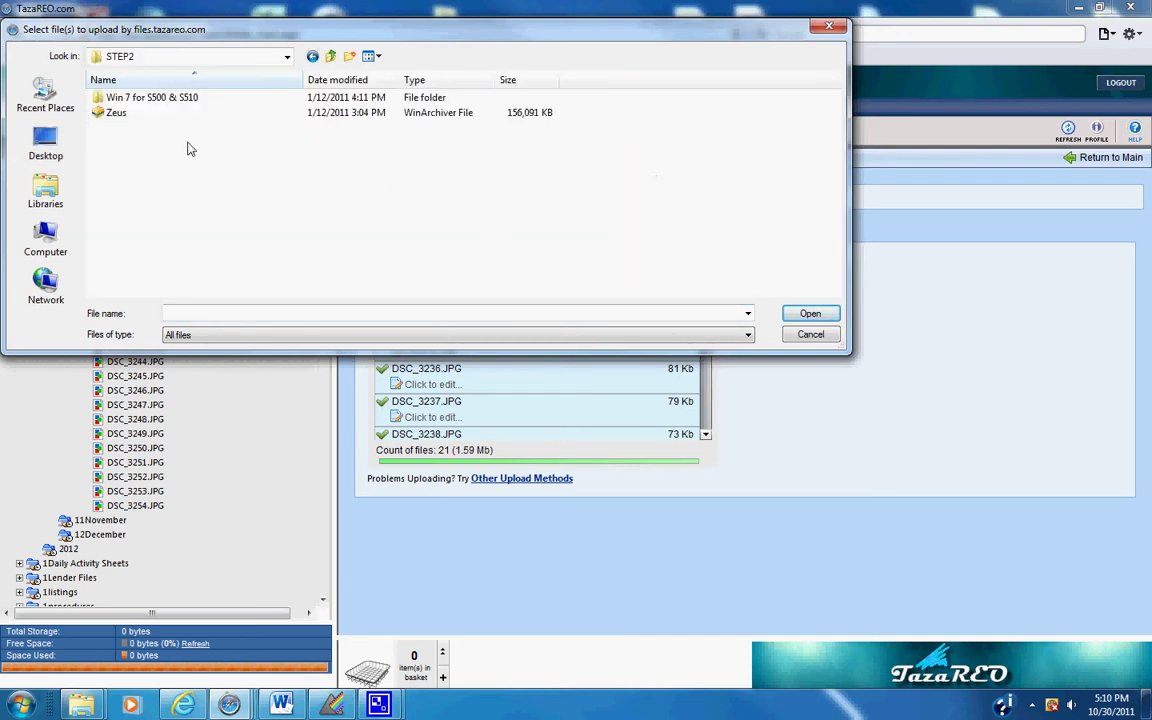
{"action": "left_click", "coordinate": [312, 57]}
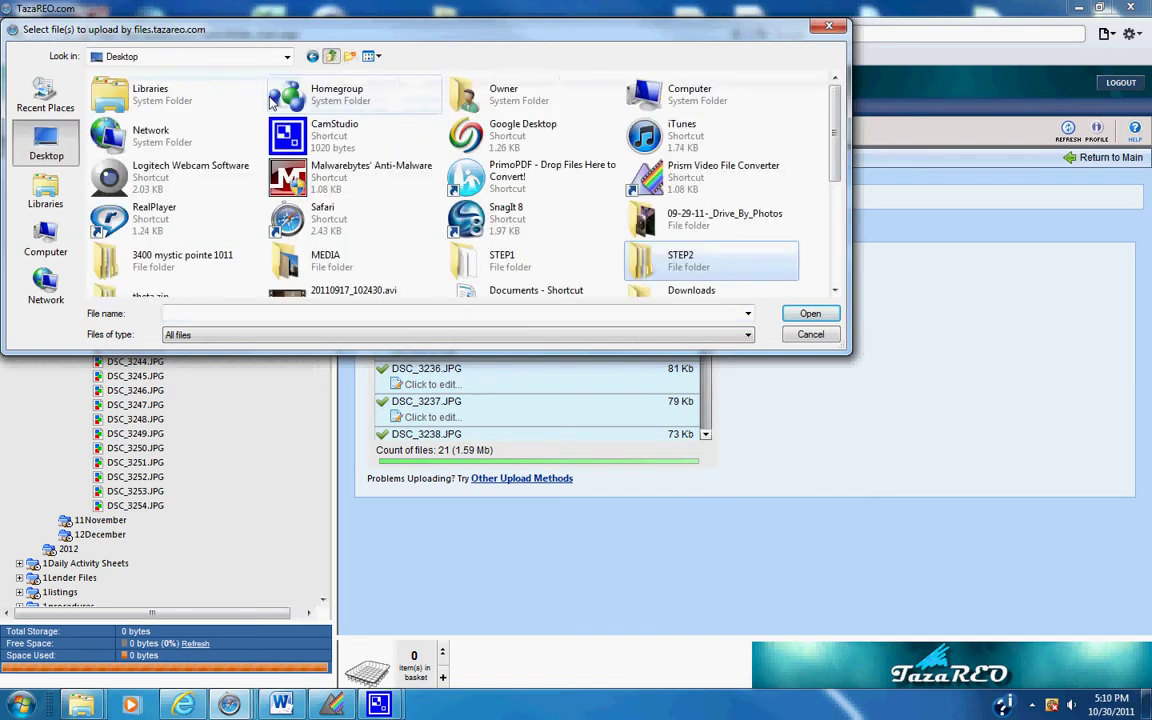
{"action": "double_click", "coordinate": [170, 262]}
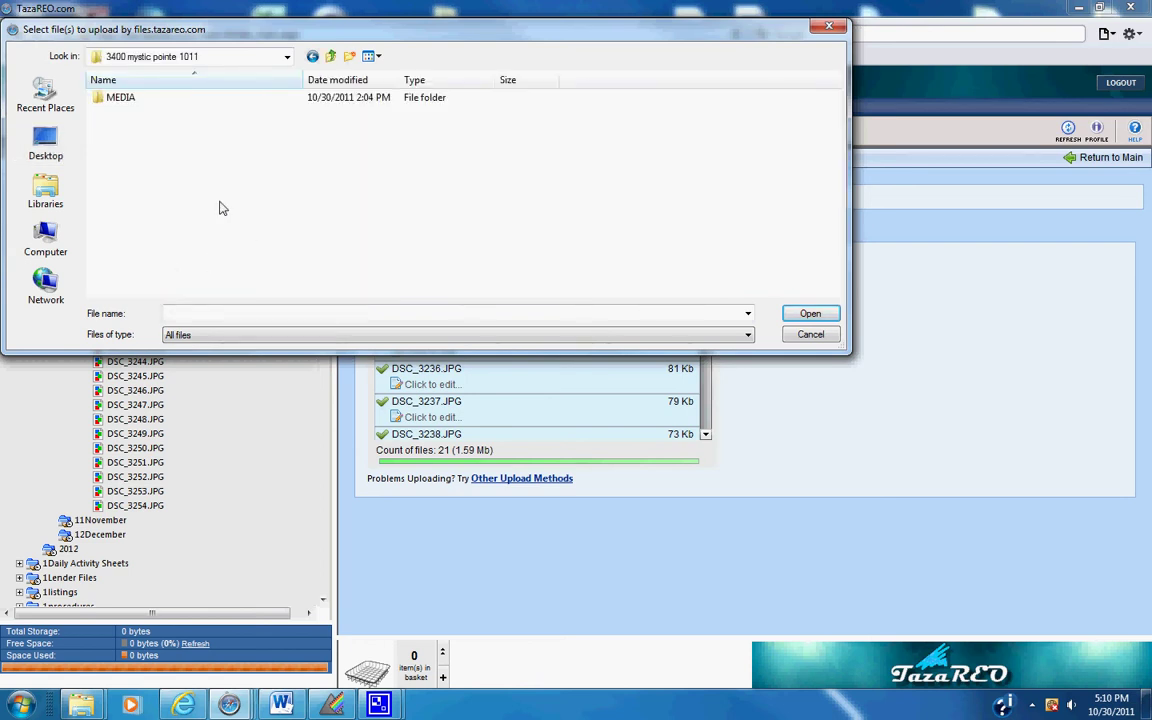
{"action": "double_click", "coordinate": [115, 100]}
{"action": "left_click", "coordinate": [129, 127]}
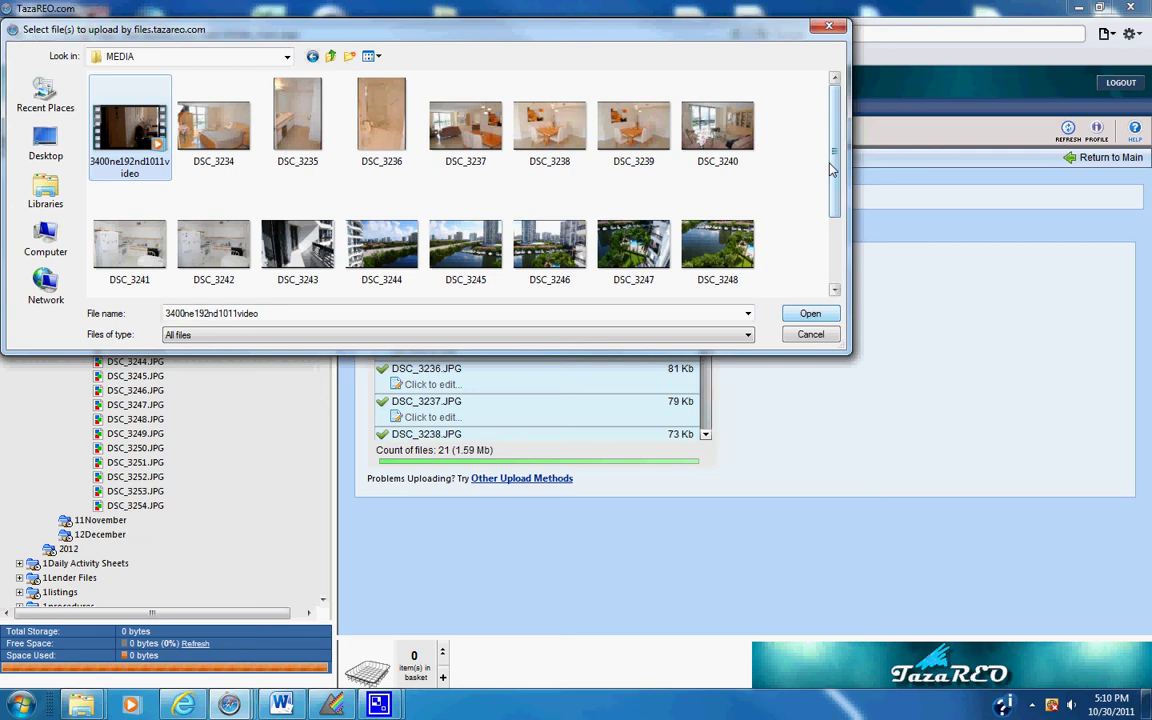
{"action": "left_click", "coordinate": [807, 316]}
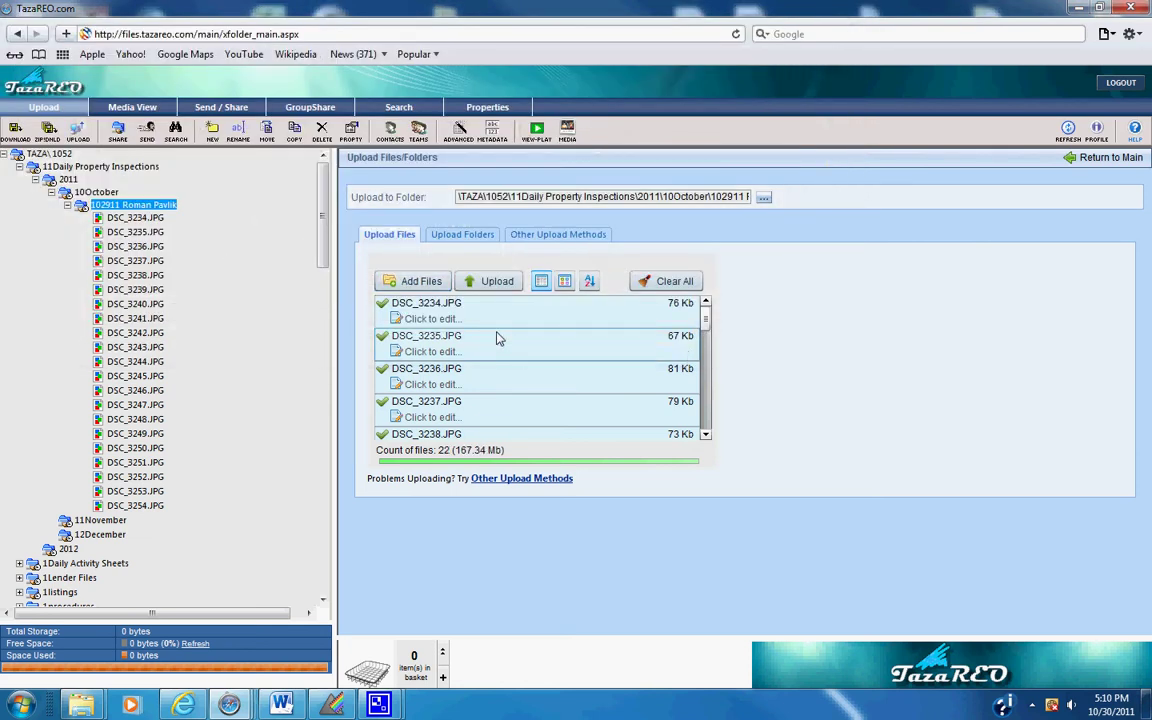
Step: Stop the started upload and add the licence PDF from the Documents library, totalling 23 files
{"action": "left_click", "coordinate": [490, 284]}
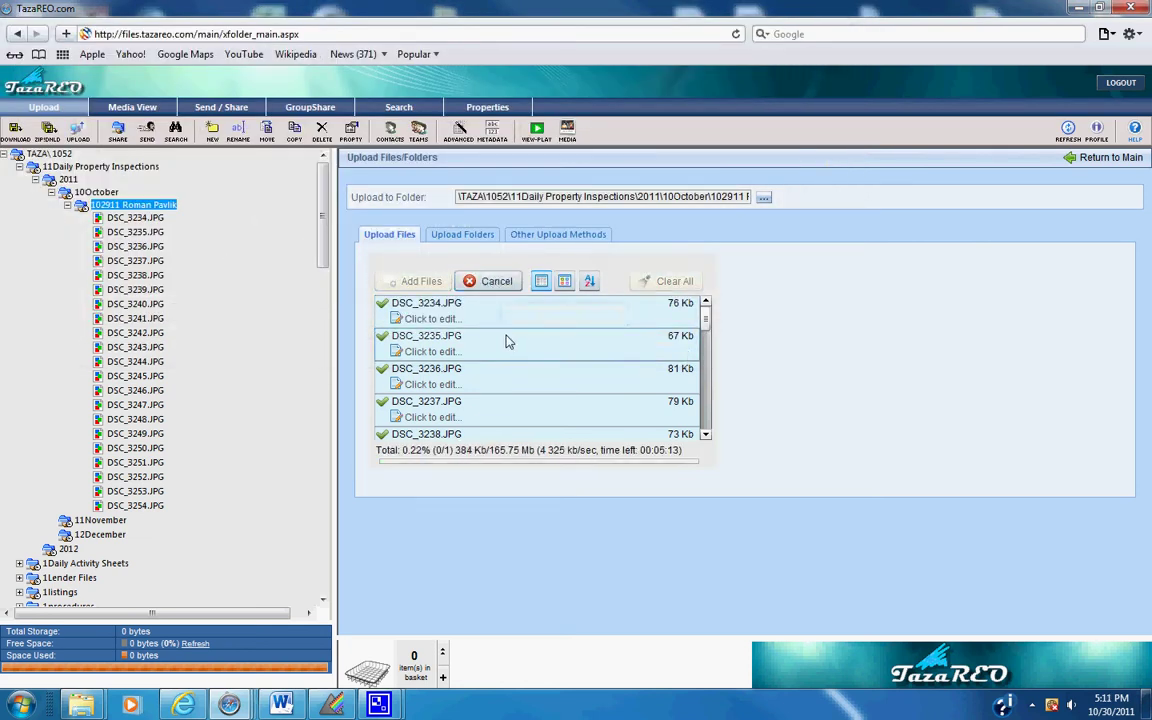
{"action": "left_click", "coordinate": [485, 283]}
{"action": "left_click", "coordinate": [418, 284]}
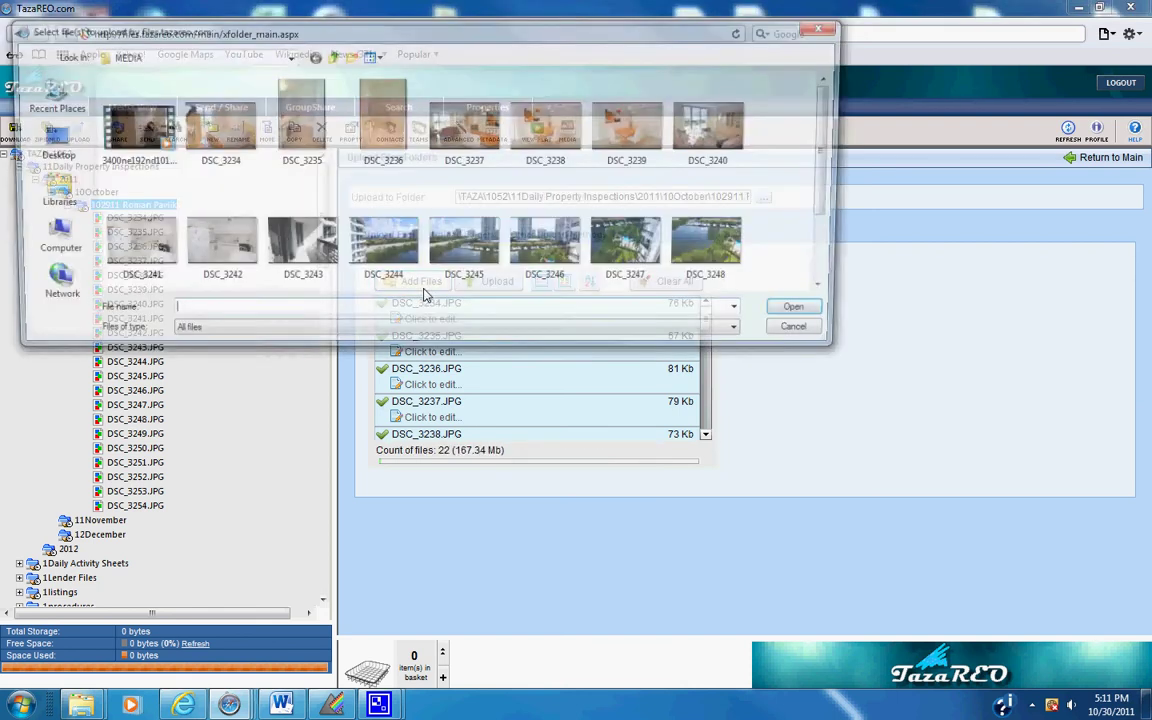
{"action": "left_click", "coordinate": [331, 57]}
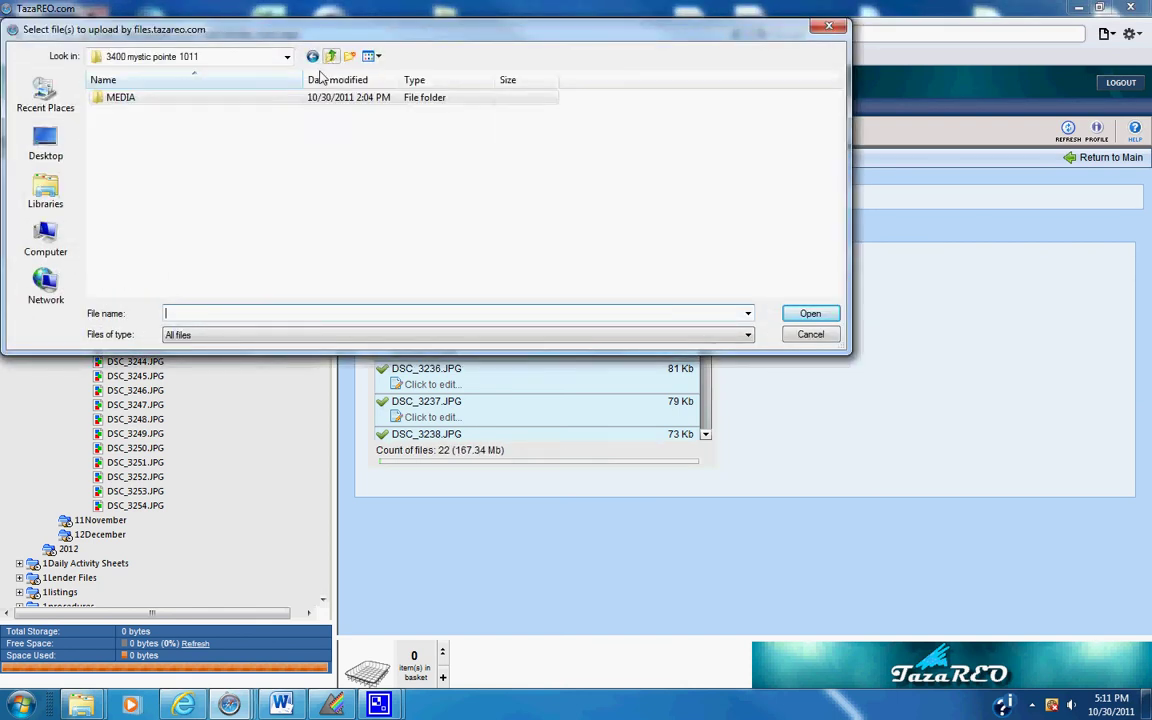
{"action": "left_click", "coordinate": [331, 57]}
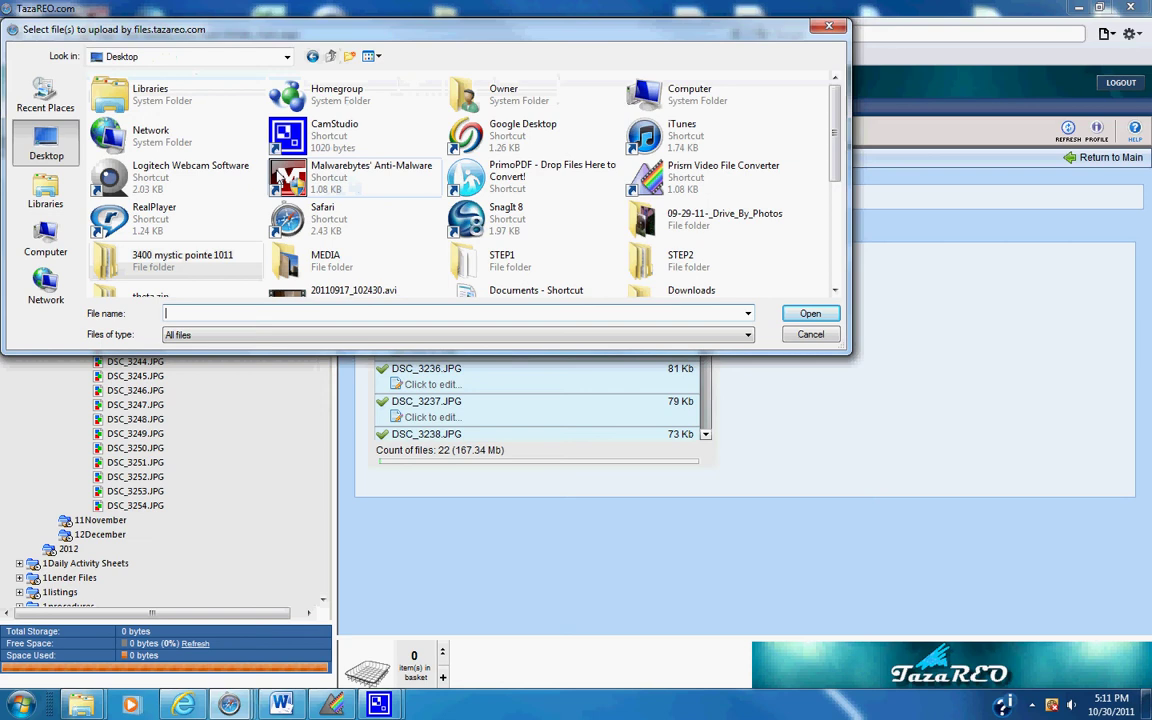
{"action": "left_click", "coordinate": [45, 192]}
{"action": "double_click", "coordinate": [140, 100]}
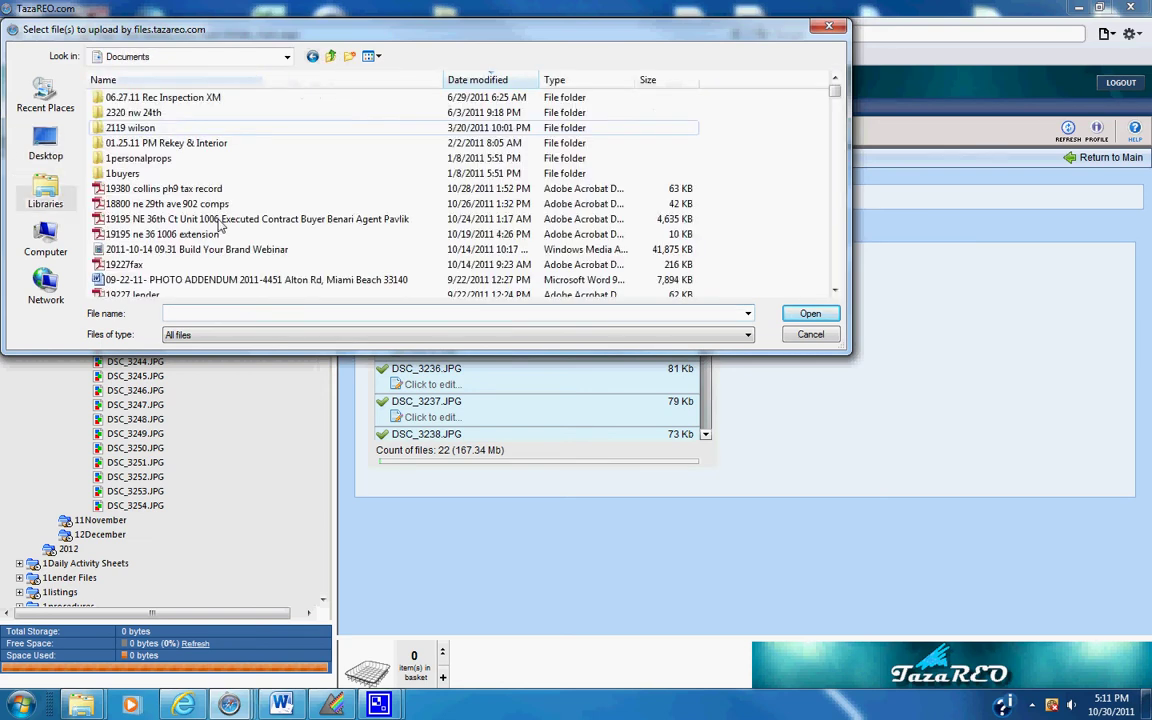
{"action": "scroll", "coordinate": [840, 281], "scroll_direction": "down", "scroll_amount": 10}
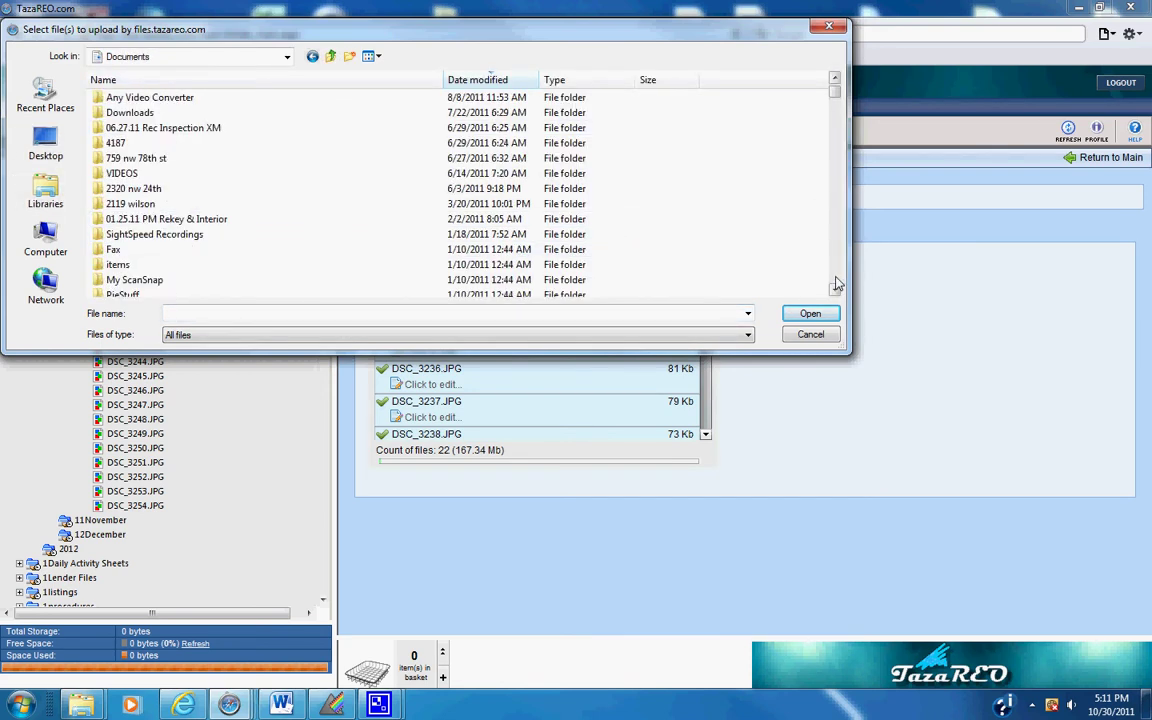
{"action": "double_click", "coordinate": [234, 236]}
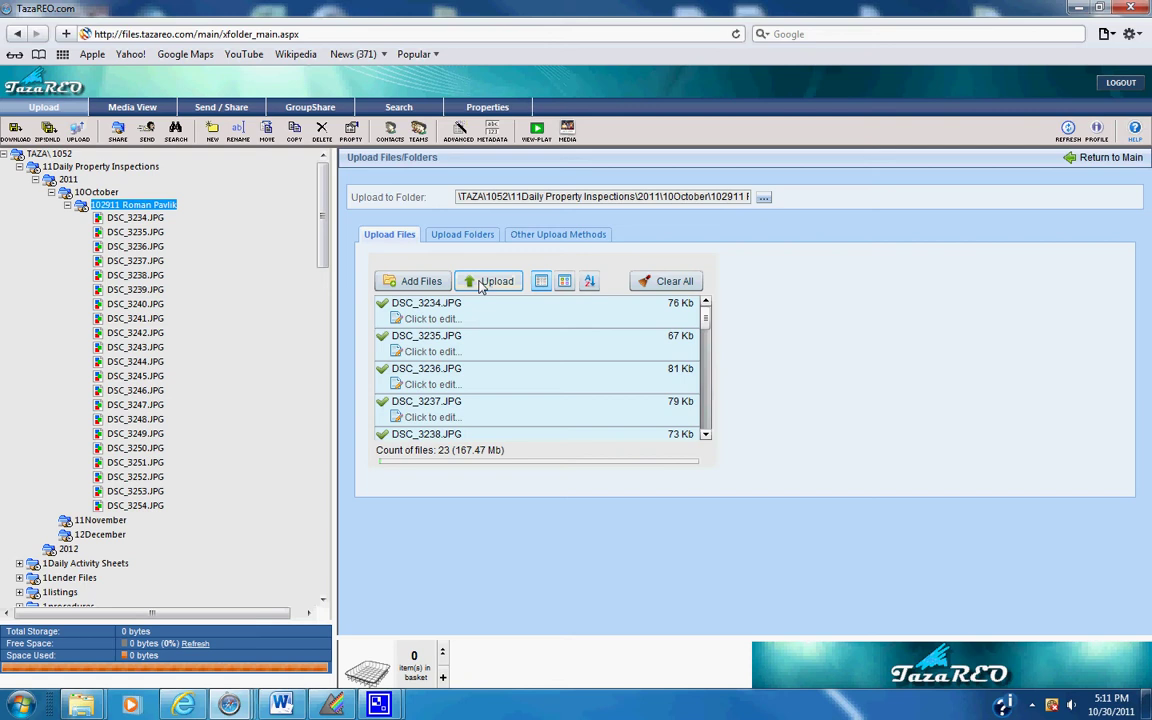
Step: Clear the upload queue and open a FileShare of the 102911 inspection folder via Send Files/Folders
{"action": "left_click", "coordinate": [640, 283]}
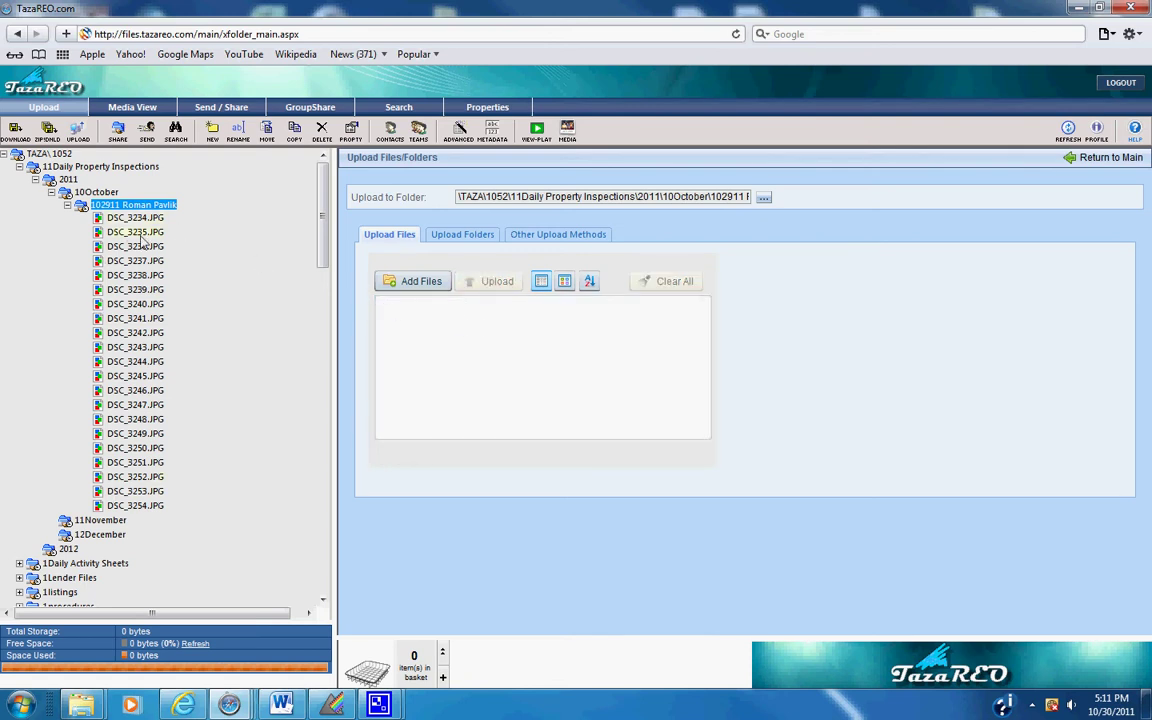
{"action": "right_click", "coordinate": [112, 208]}
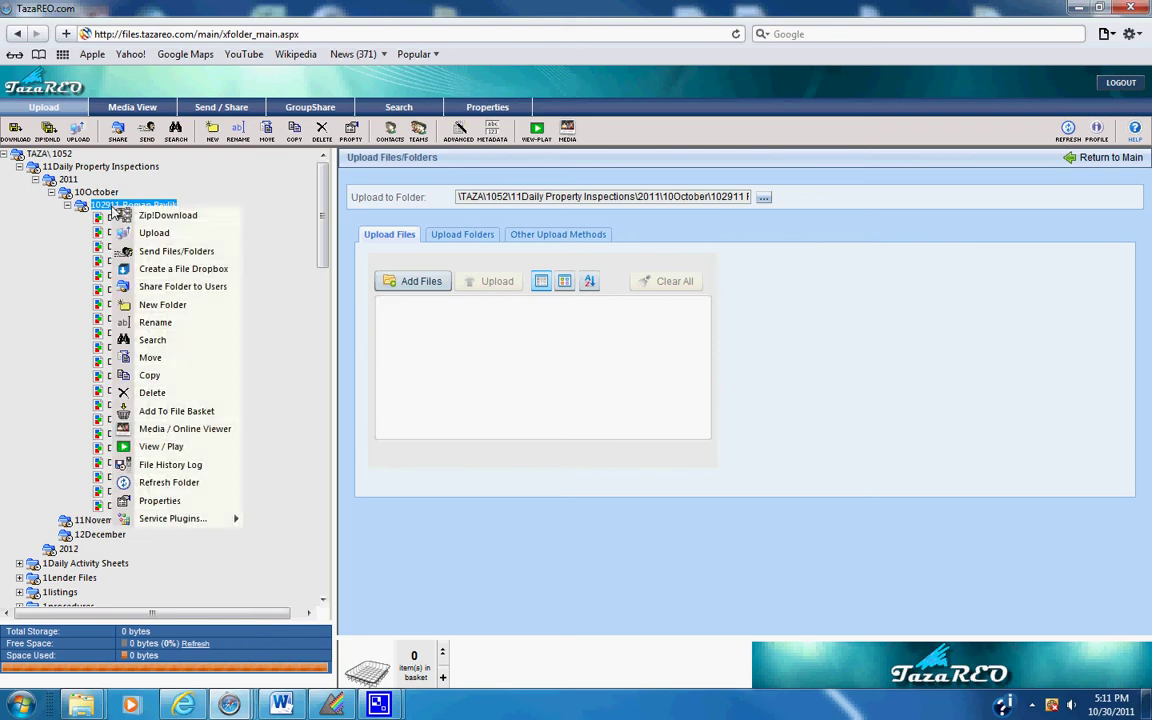
{"action": "left_click", "coordinate": [160, 251]}
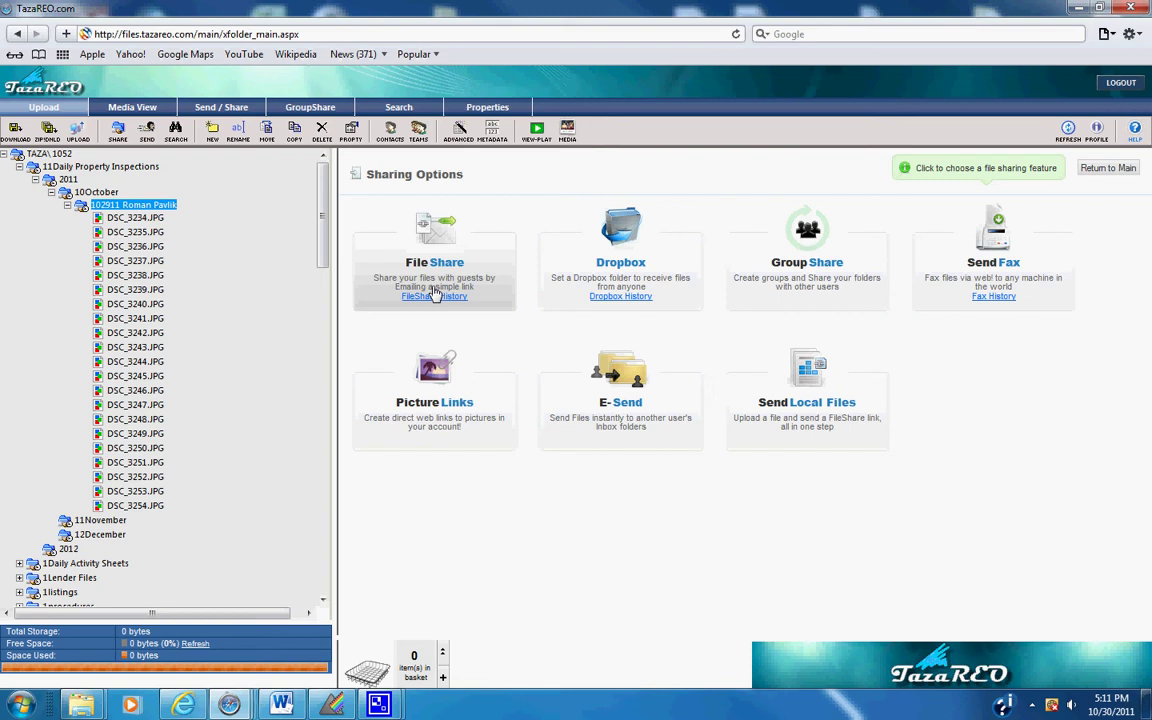
{"action": "left_click", "coordinate": [437, 297]}
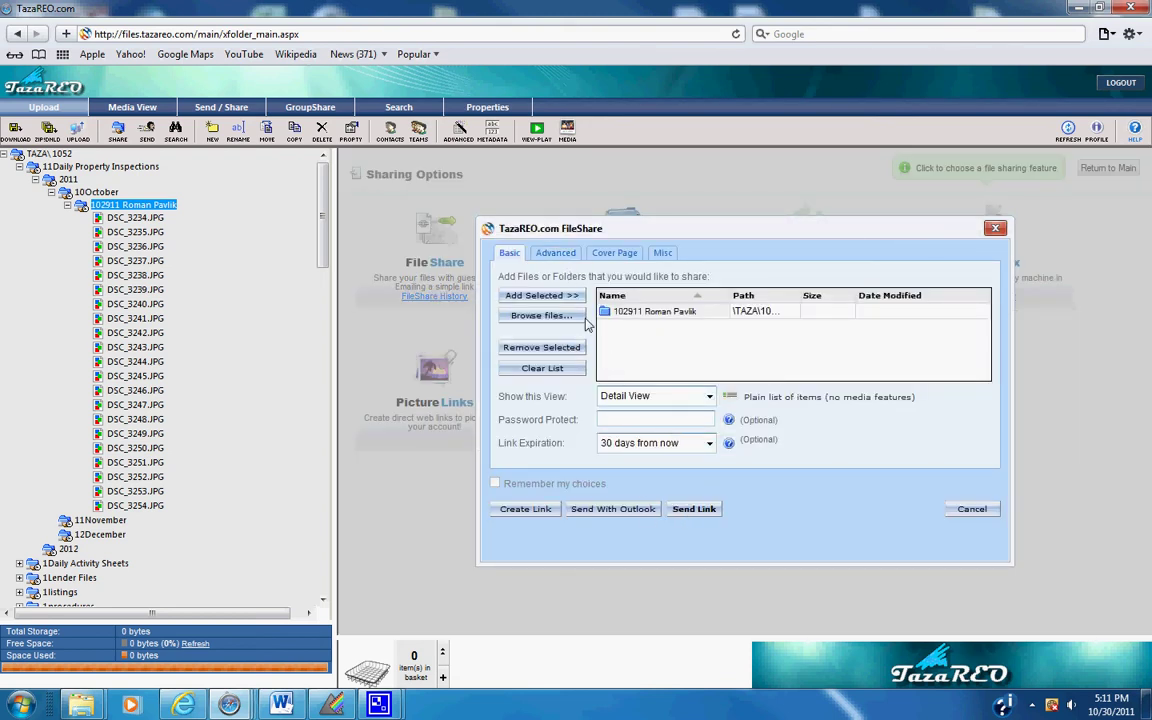
Step: Email the share link with subject 'Property Inspections for Today', copy the link, and minimize the browser
{"action": "left_click", "coordinate": [686, 511]}
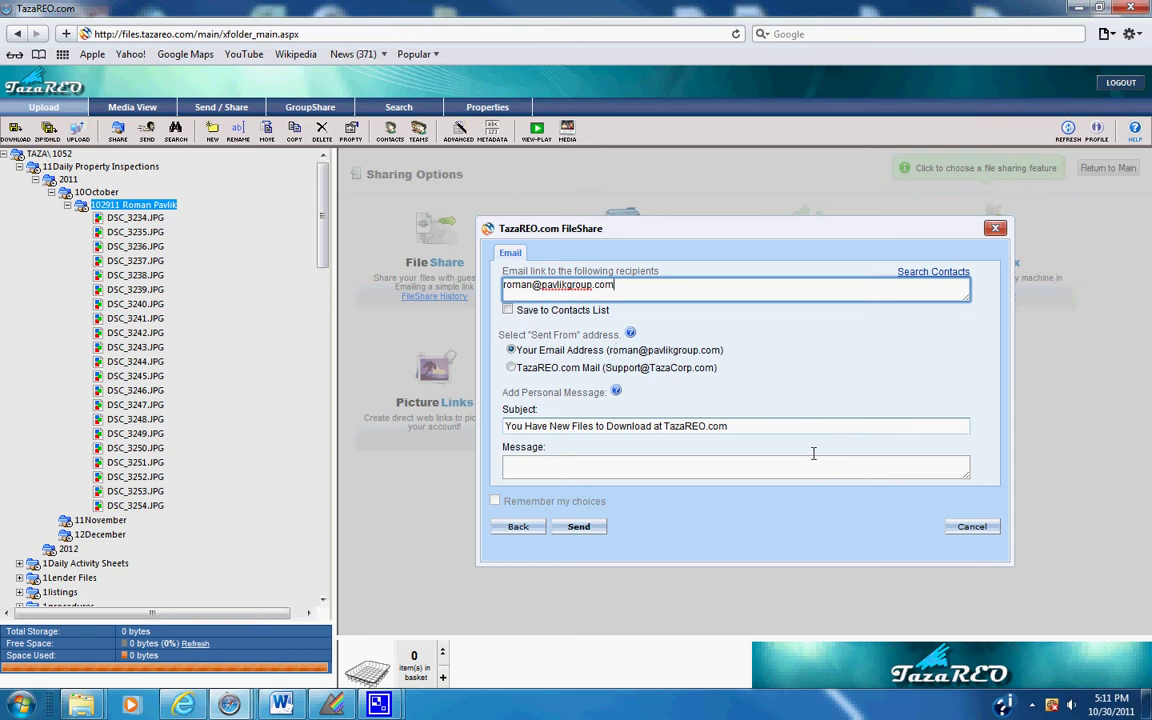
{"action": "left_click_drag", "start_coordinate": [745, 426], "coordinate": [492, 430]}
{"action": "type", "text": "ni"}
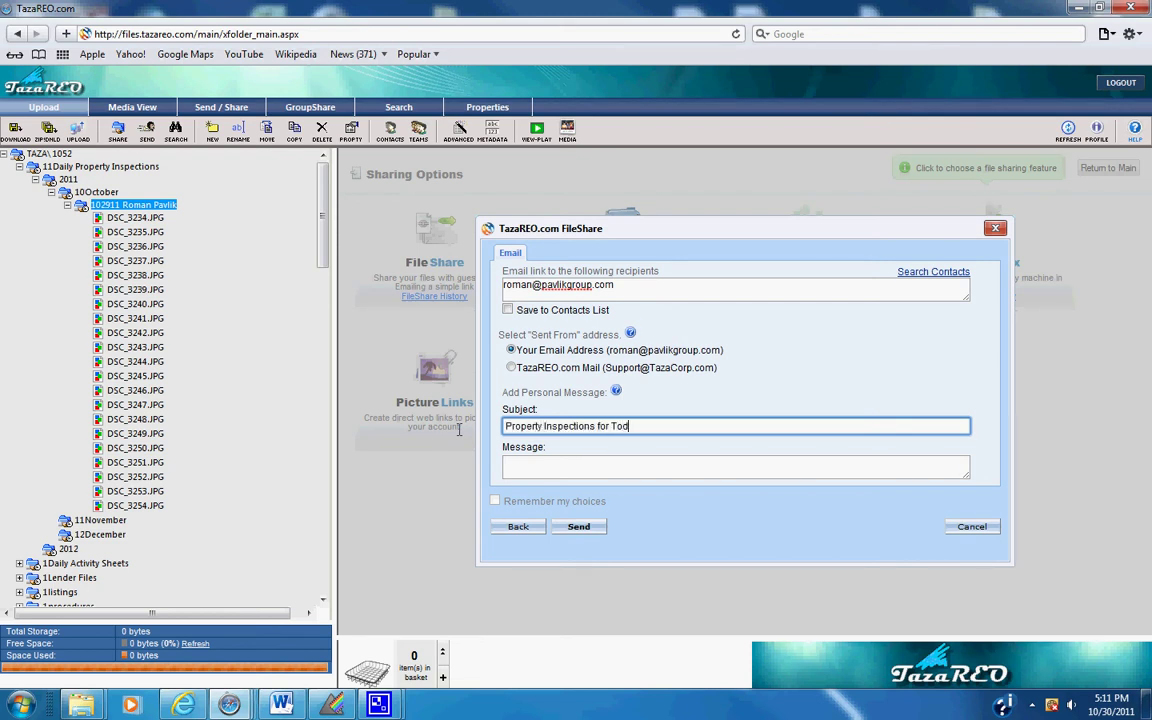
{"action": "left_click", "coordinate": [572, 533]}
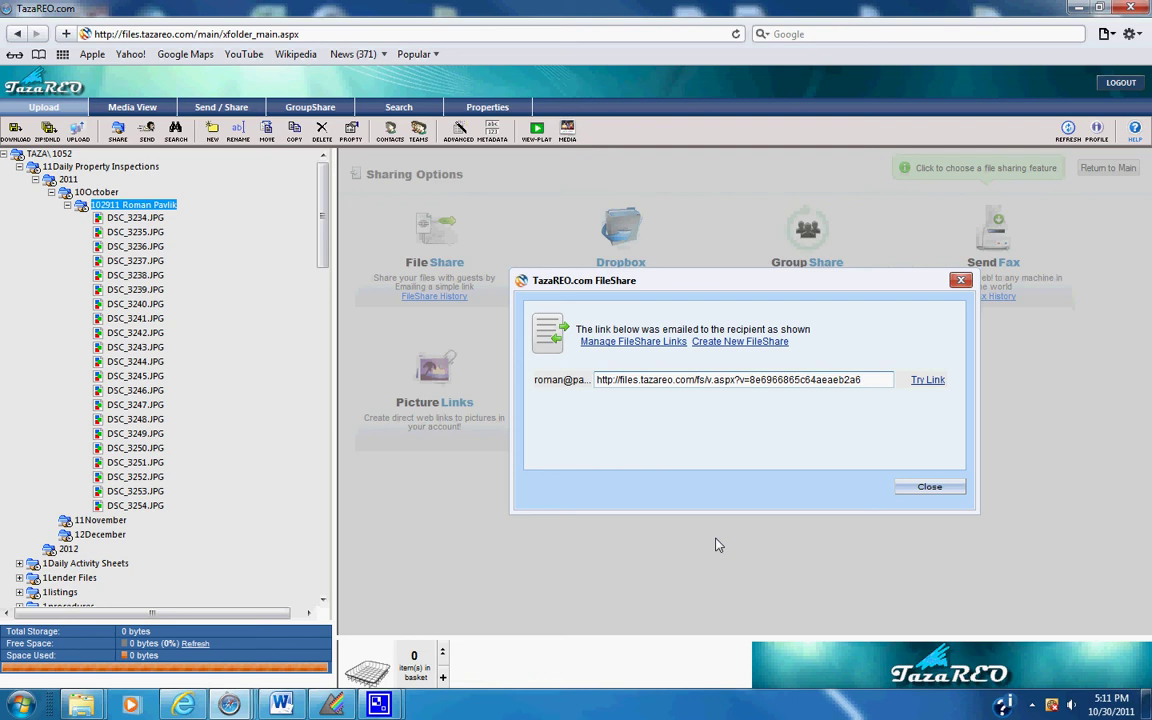
{"action": "left_click", "coordinate": [869, 386]}
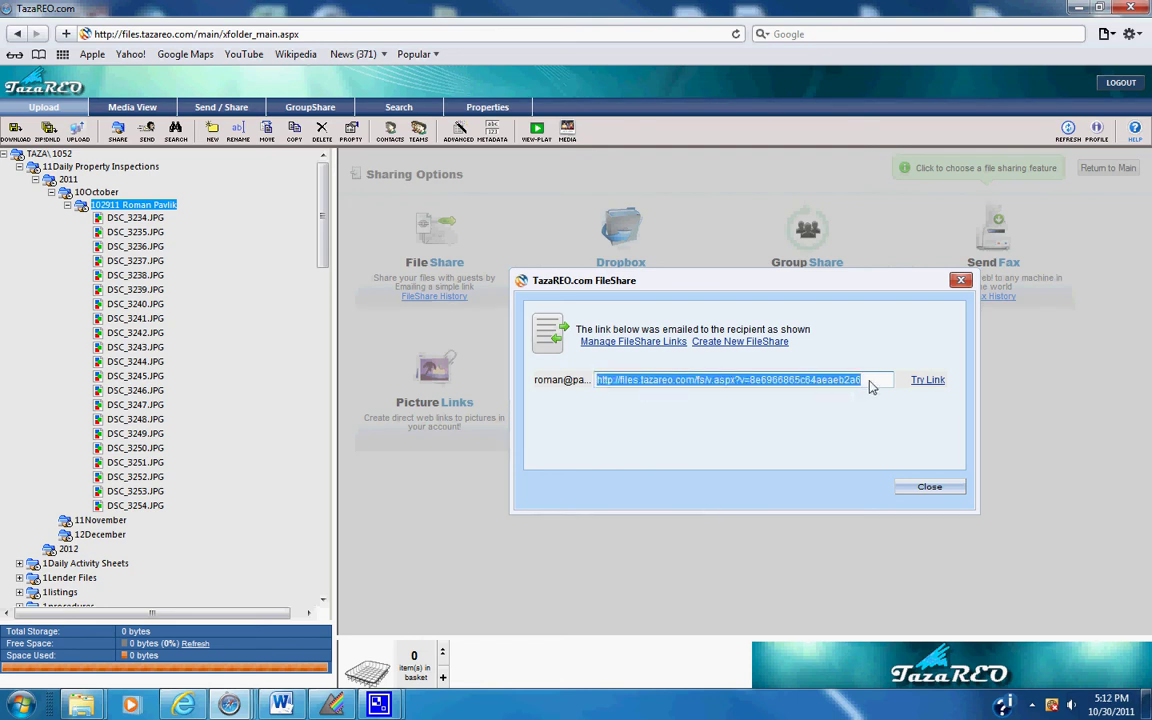
{"action": "left_click", "coordinate": [1077, 7]}
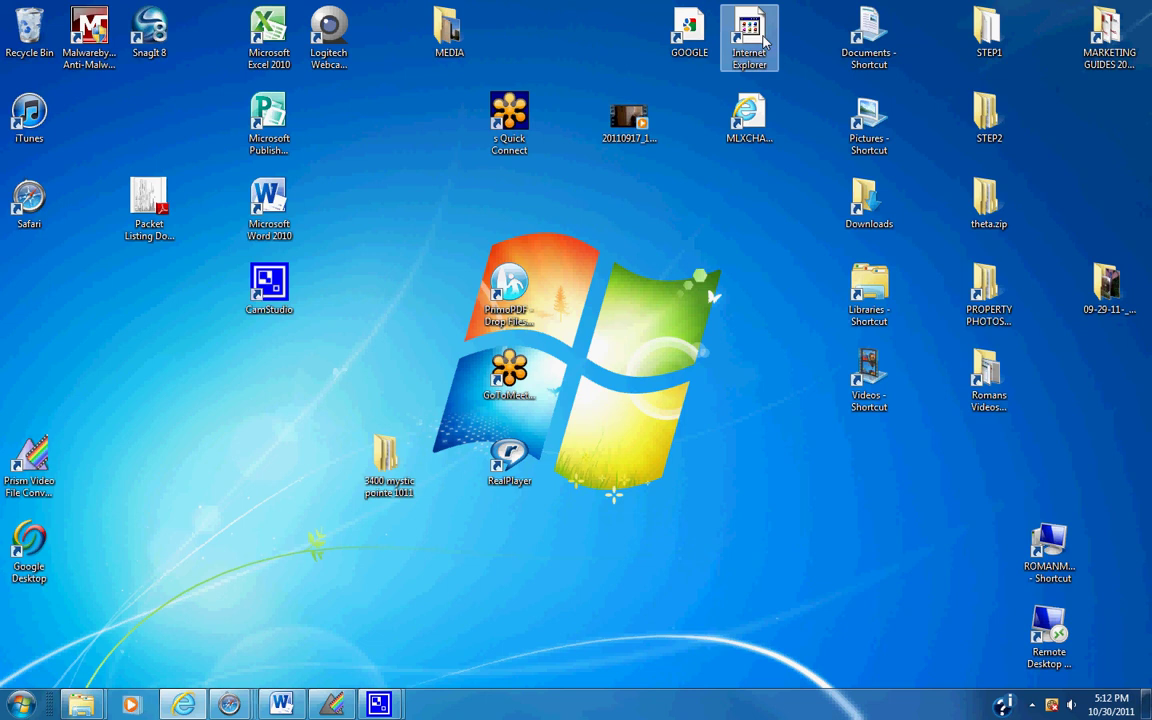
Step: Launch Internet Explorer and load the Outlook Web Access inbox from the suggested mail address
{"action": "double_click", "coordinate": [766, 40]}
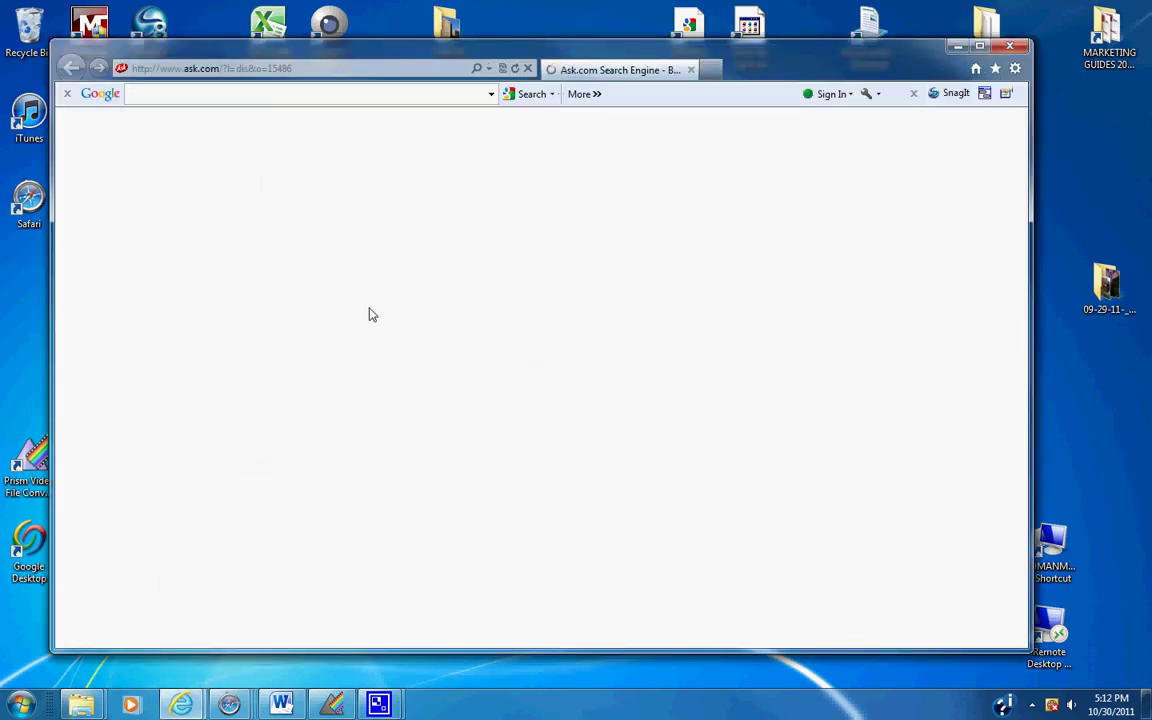
{"action": "left_click", "coordinate": [307, 70]}
{"action": "type", "text": "mail.pavlikgroup.com/"}
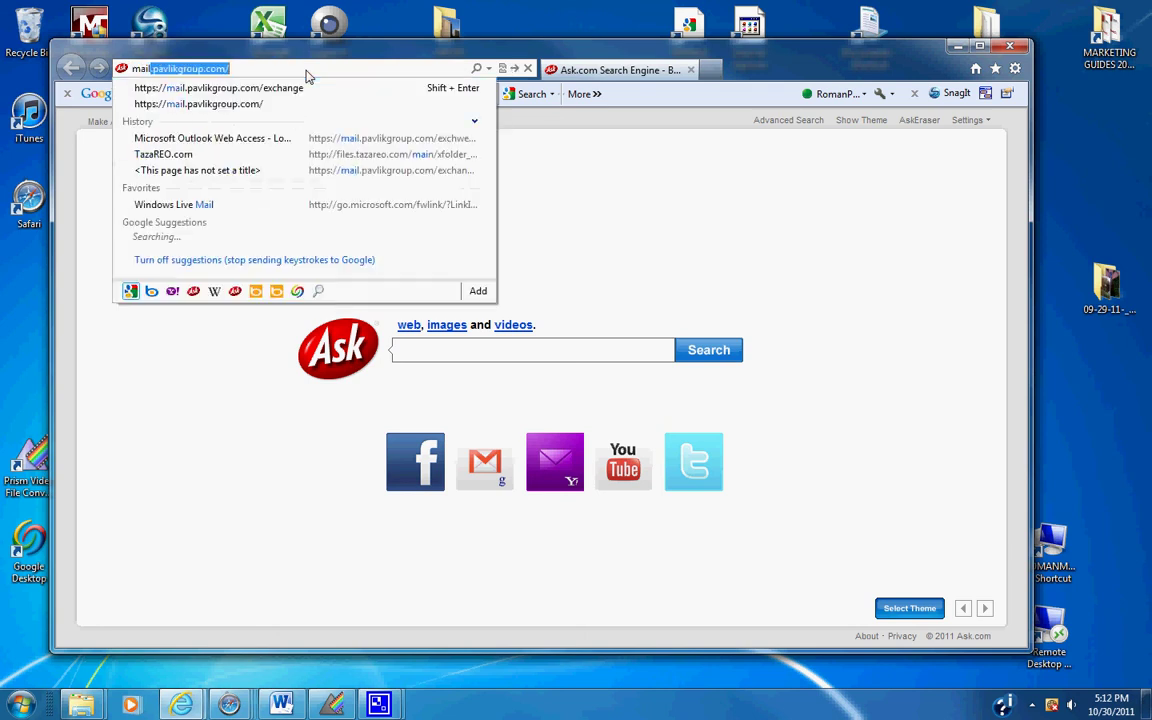
{"action": "key", "text": "Return"}
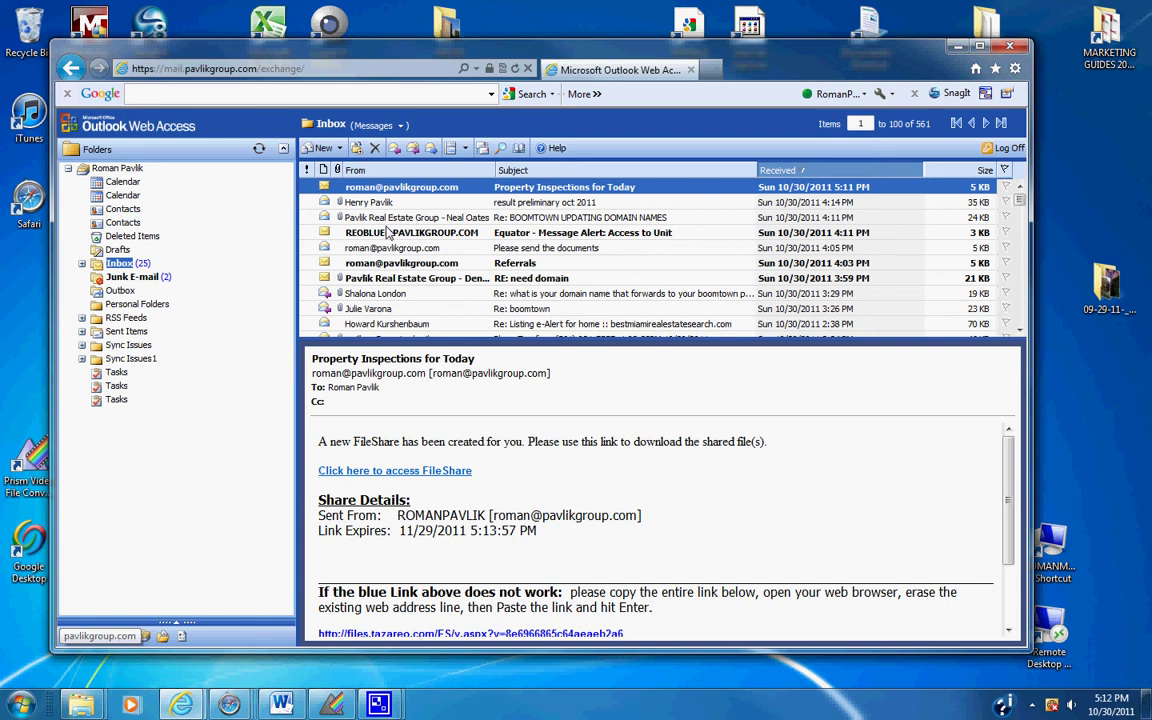
Step: Start a new email addressed to the team's e-mail address
{"action": "left_click", "coordinate": [321, 148]}
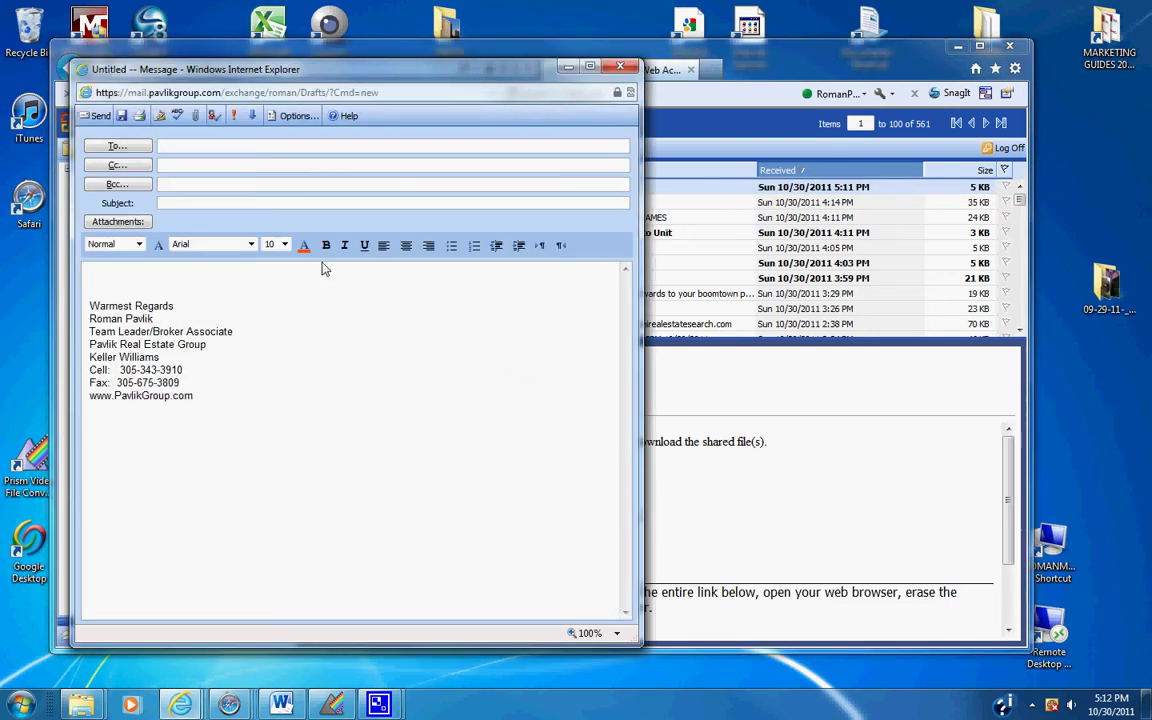
{"action": "key", "text": "Tab"}
{"action": "key", "text": "Tab"}
{"action": "key", "text": "Tab"}
Step: Enter the subject 'Property INspection 102911' followed by the sender's name
{"action": "type", "text": "roperty"}
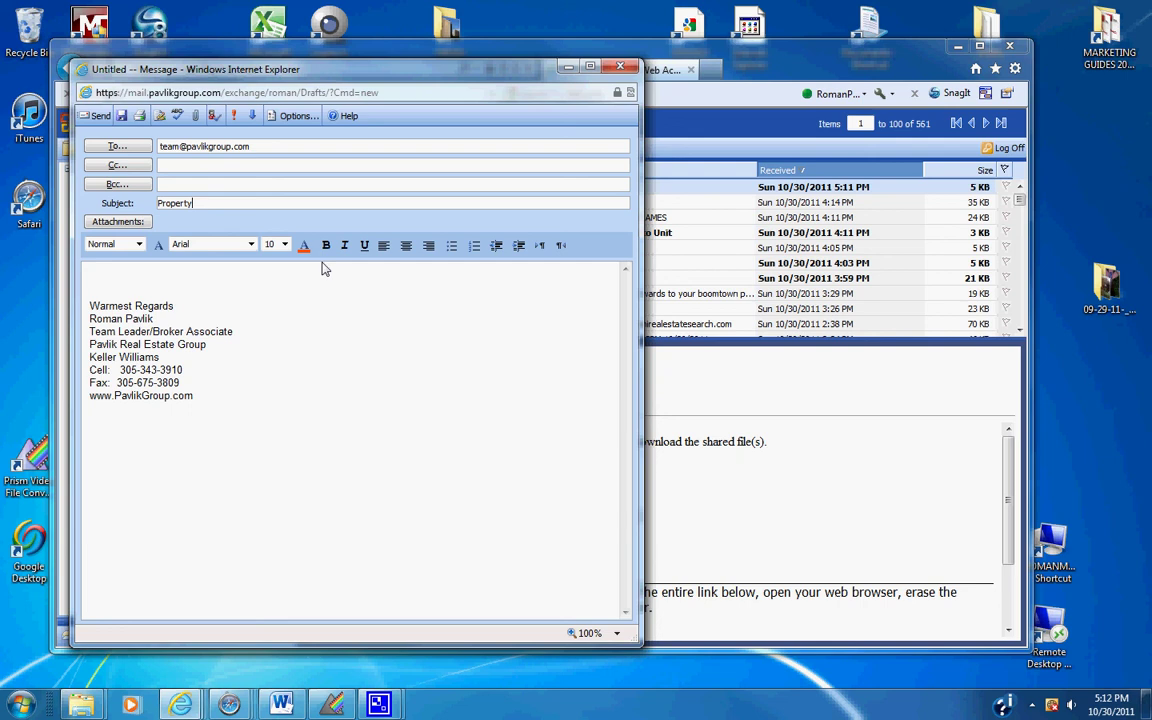
{"action": "key", "text": "BackSpace"}
{"action": "type", "text": "inspectio"}
{"action": "key", "text": "BackSpace"}
{"action": "key", "text": "BackSpace"}
{"action": "key", "text": "BackSpace"}
{"action": "type", "text": "y IN"}
{"action": "type", "text": "spection 102"}
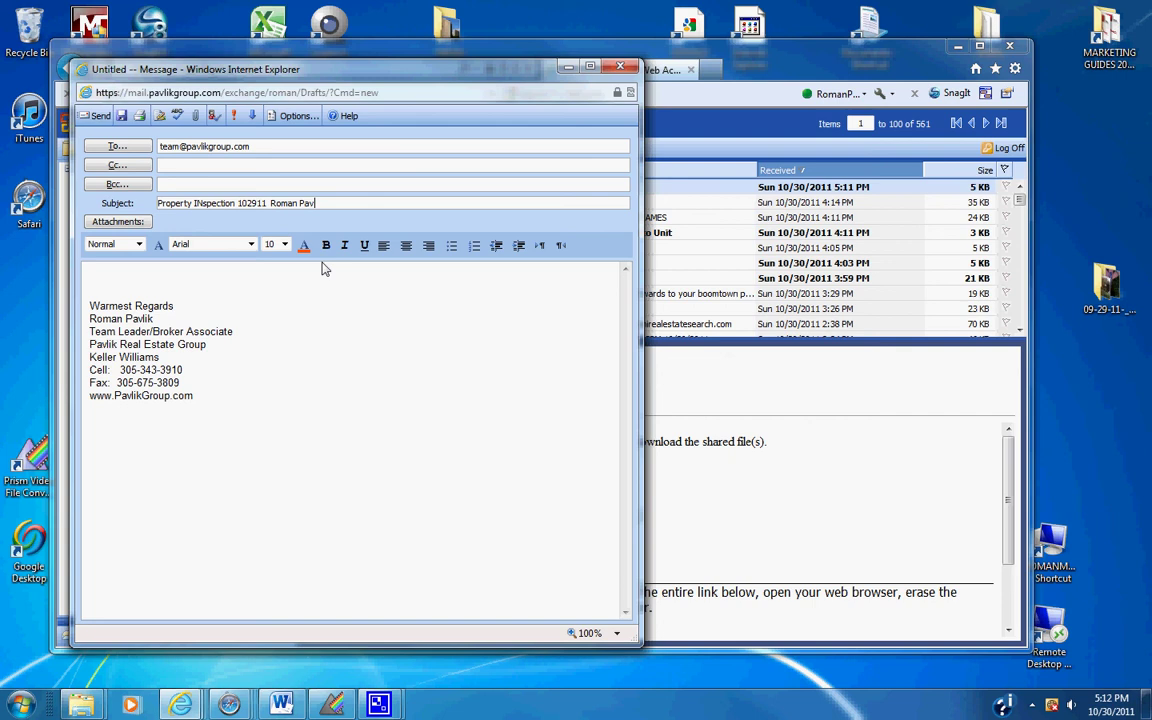
Step: Paste the share link at the top of the message body with blank lines below
{"action": "left_click", "coordinate": [141, 289]}
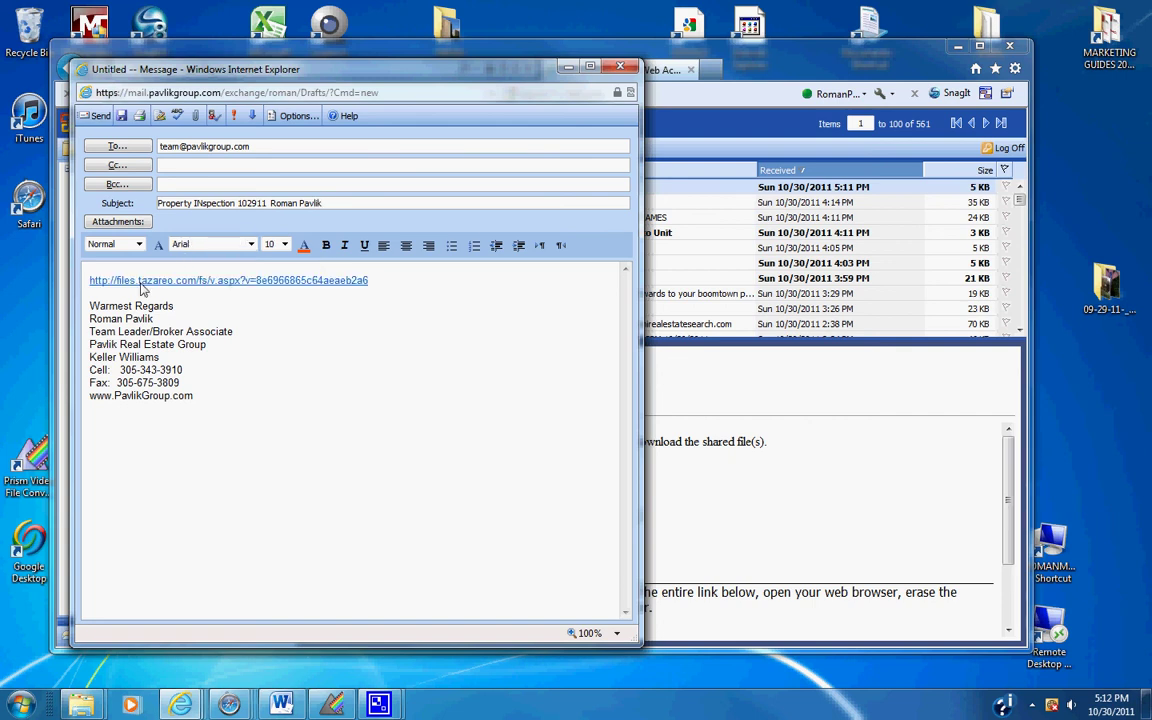
{"action": "key", "text": "Return"}
{"action": "key", "text": "Return"}
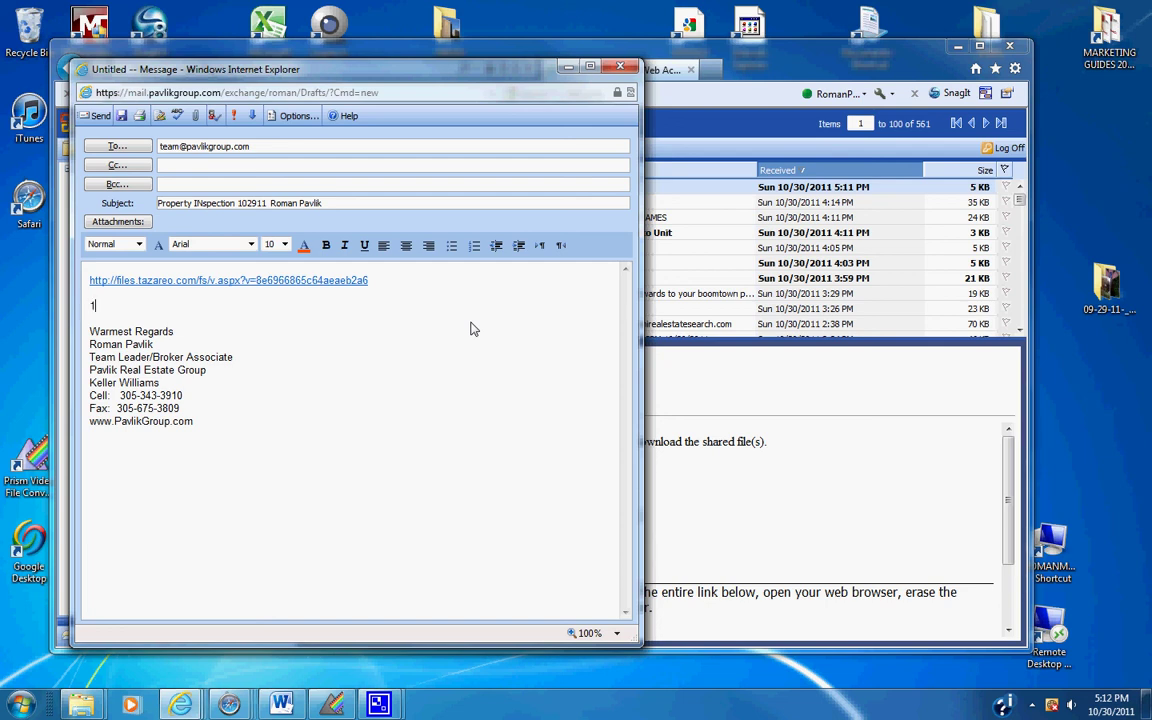
Step: Add two numbered notes: one property's door broken and unsecured (fix asap), another's lockbox missing
{"action": "type", "text": ") Property "}
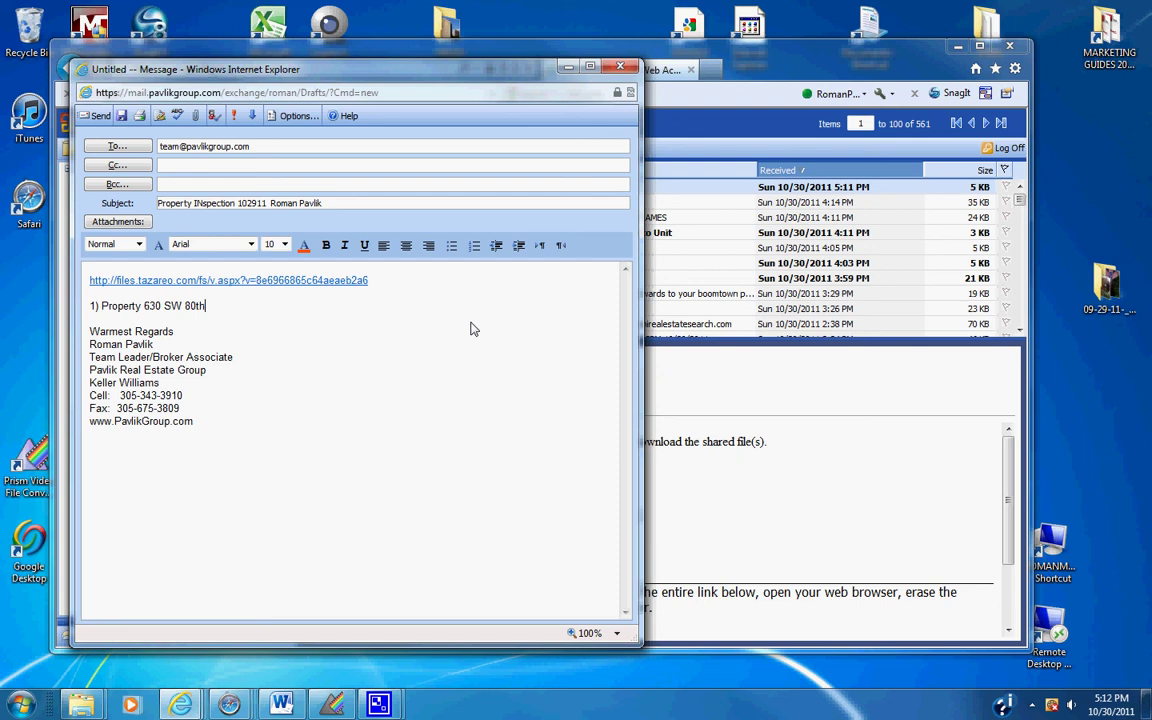
{"action": "type", "text": "oor broker"}
{"action": "key", "text": "BackSpace"}
{"action": "type", "text": "n, not secure."}
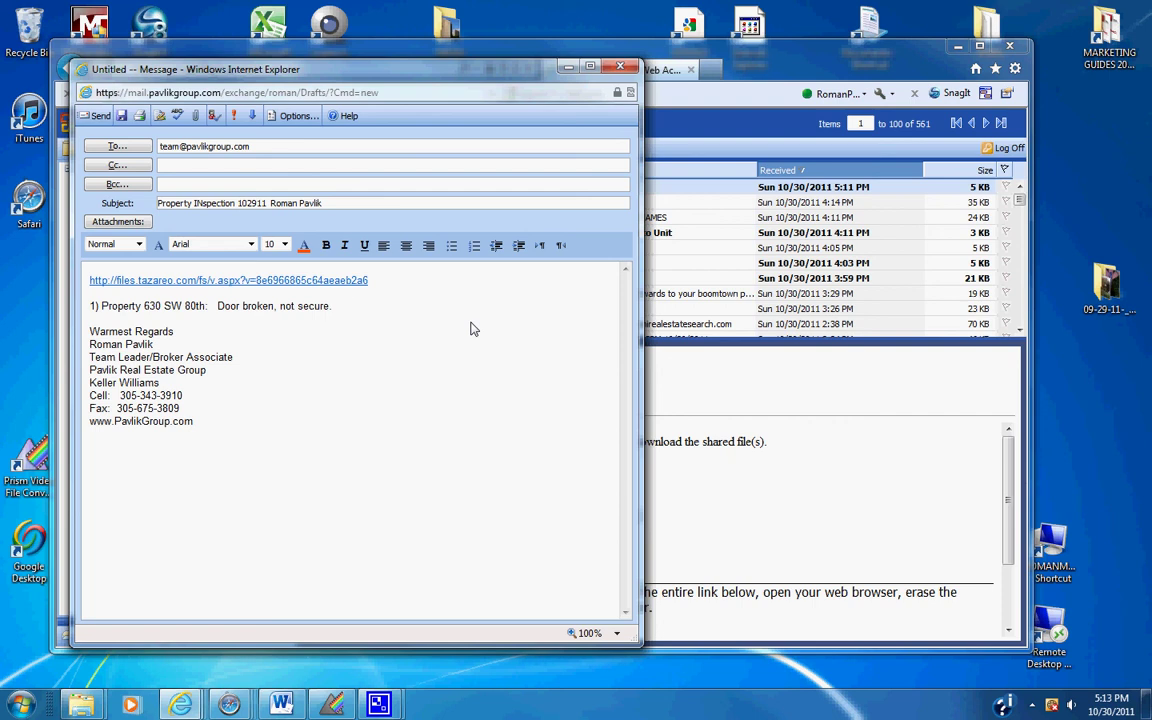
{"action": "type", "text": "  Fix asap."}
{"action": "key", "text": "Return"}
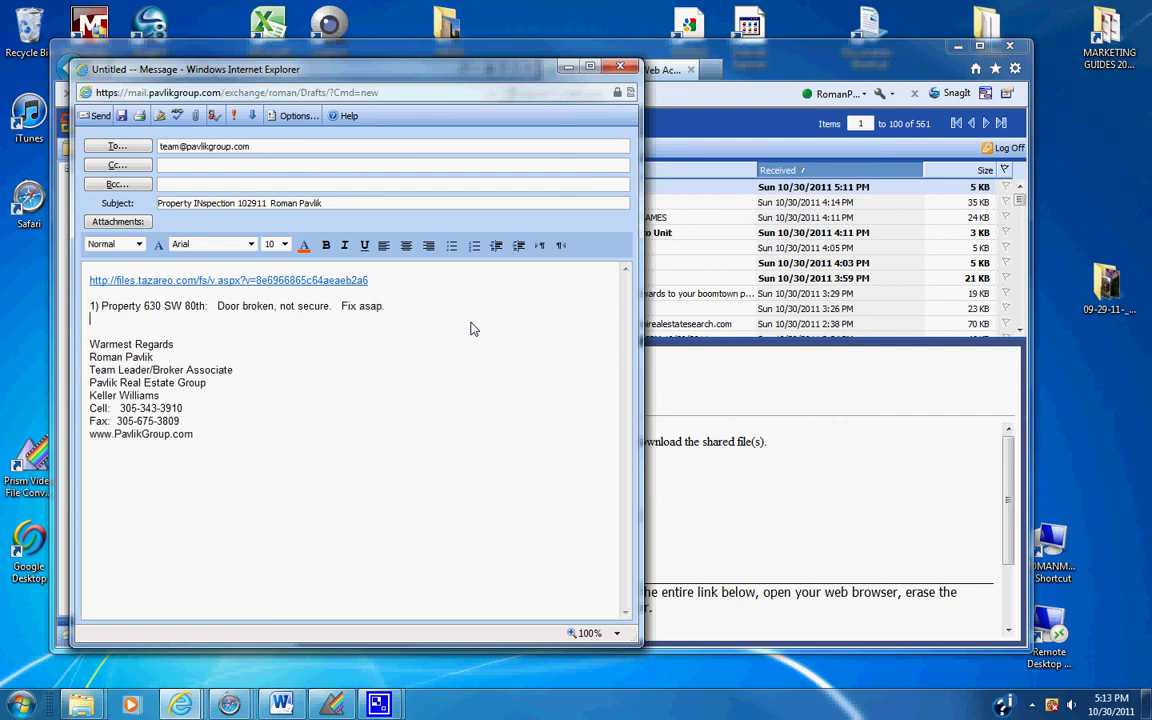
{"action": "type", "text": "2) "}
{"action": "type", "text": "lockbox missing"}
{"action": "key", "text": "BackSpace"}
{"action": "key", "text": "BackSpace"}
{"action": "key", "text": "BackSpace"}
{"action": "type", "text": "Property:  "}
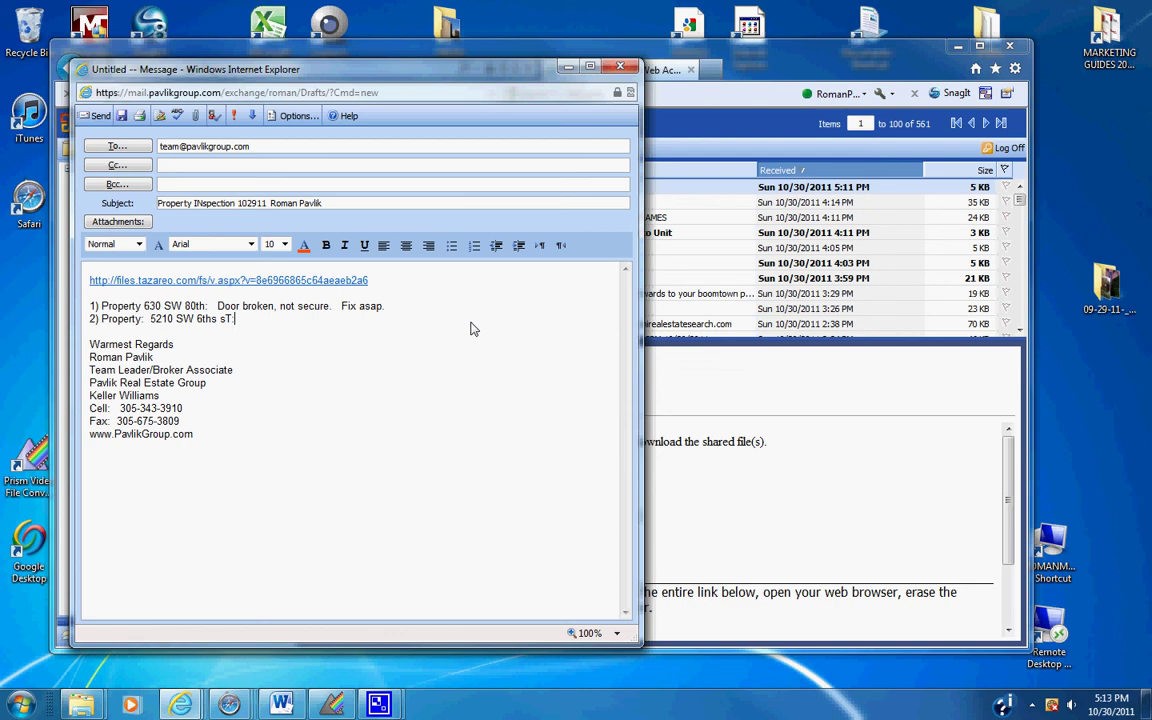
{"action": "type", "text": "issing"}
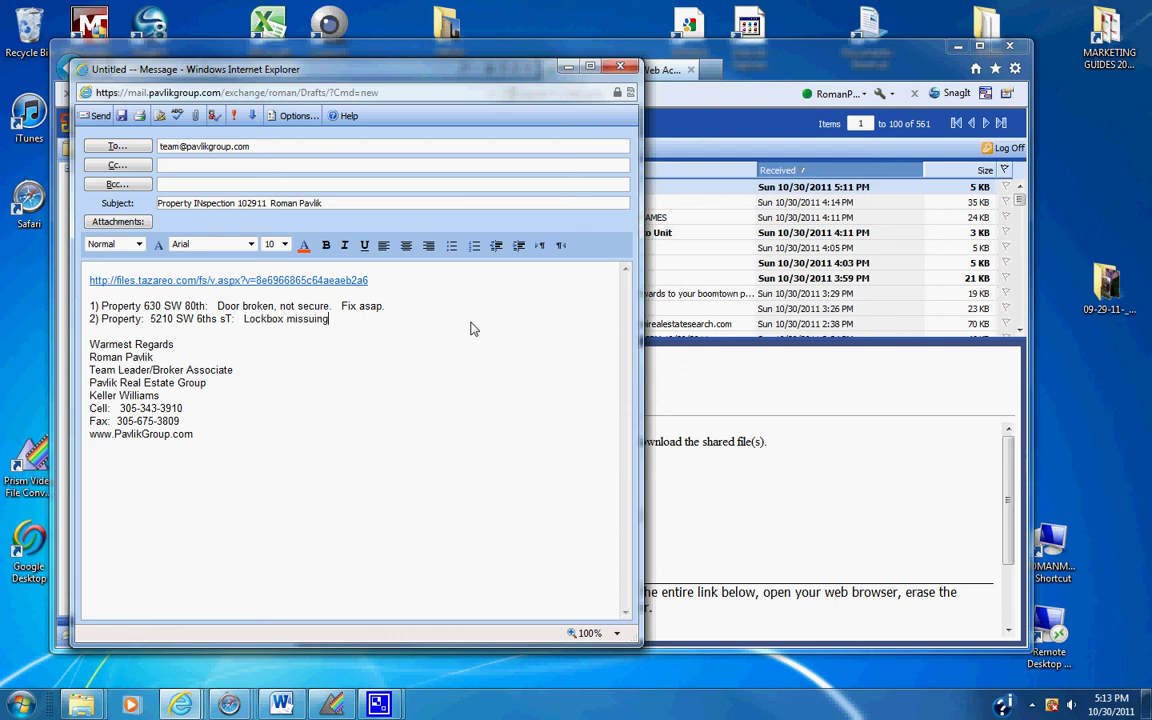